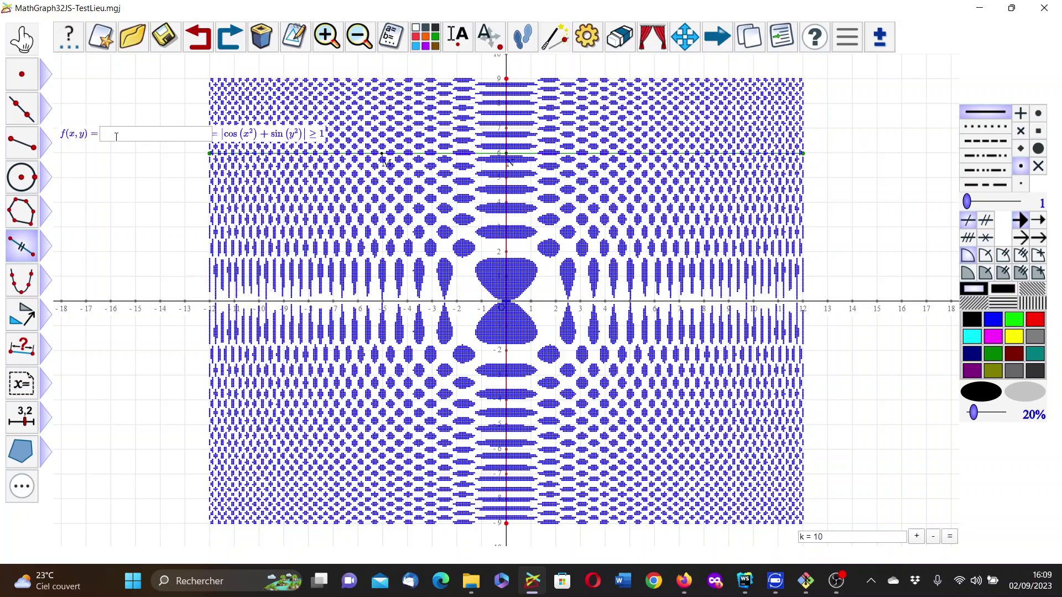
Step: Enter abs(1/cos(x)+1/sin(y))>=1/2 as the formula for f(x,y) and redraw the figure
{"action": "left_click", "coordinate": [112, 132]}
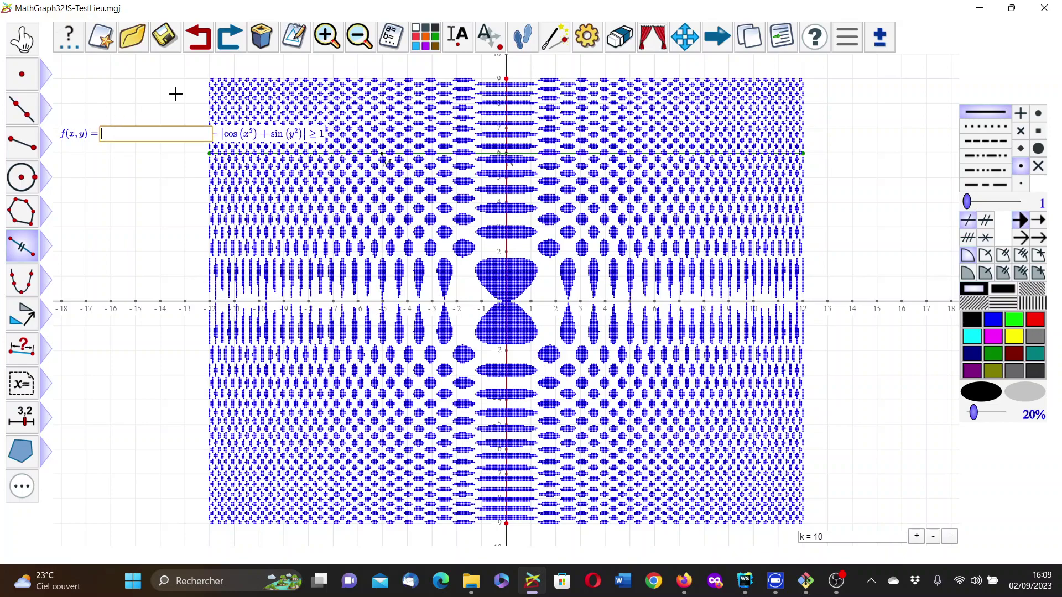
{"action": "left_click", "coordinate": [175, 94]}
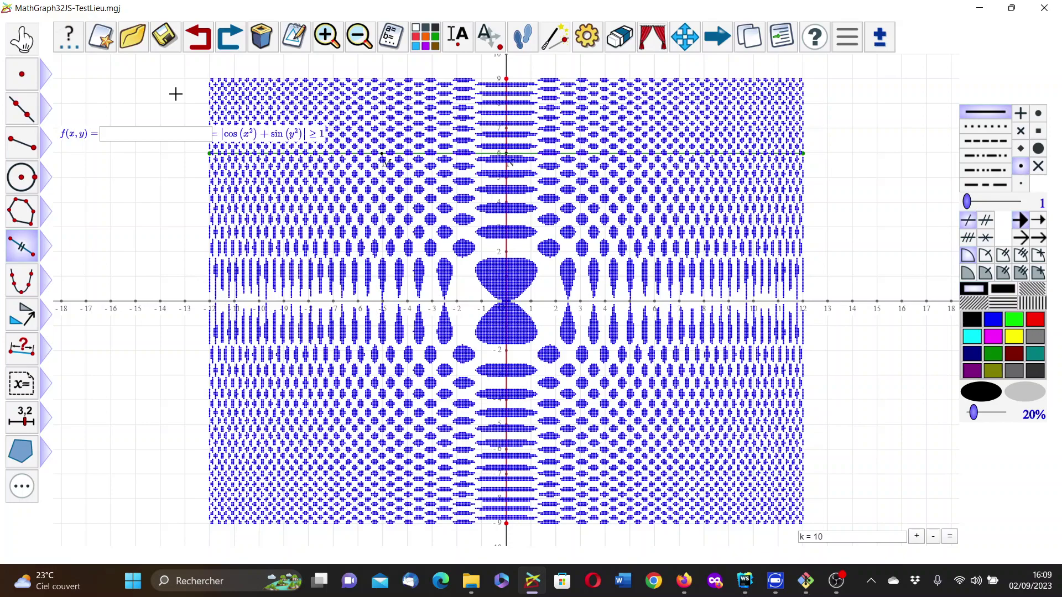
{"action": "left_click", "coordinate": [116, 136]}
{"action": "type", "text": "abs()"}
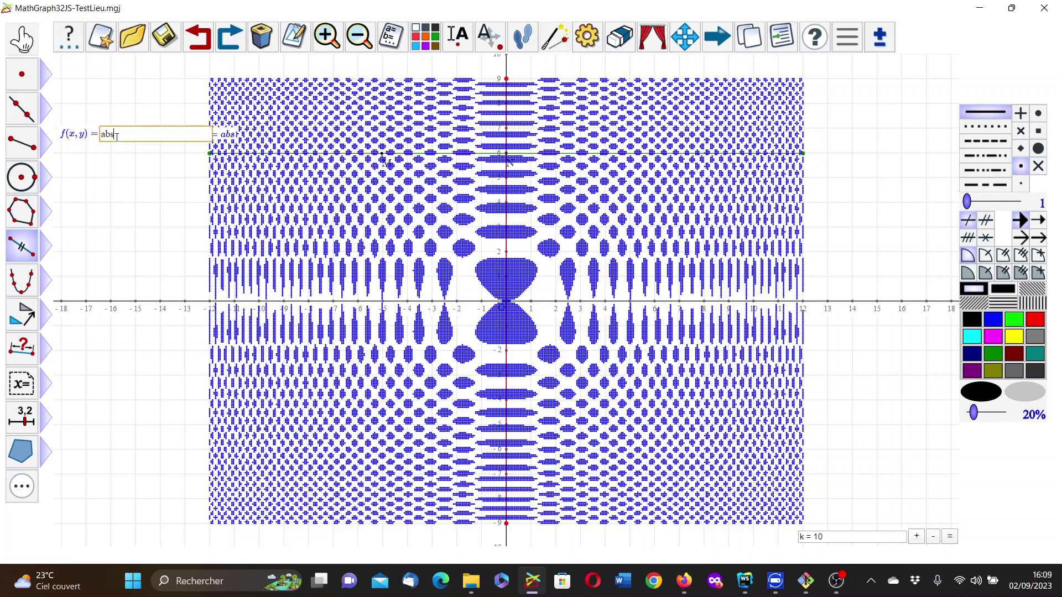
{"action": "type", "text": "1/cos"}
{"action": "type", "text": "(x"}
{"action": "type", "text": "+1"}
{"action": "type", "text": "/sin"}
{"action": "type", "text": "(y)"}
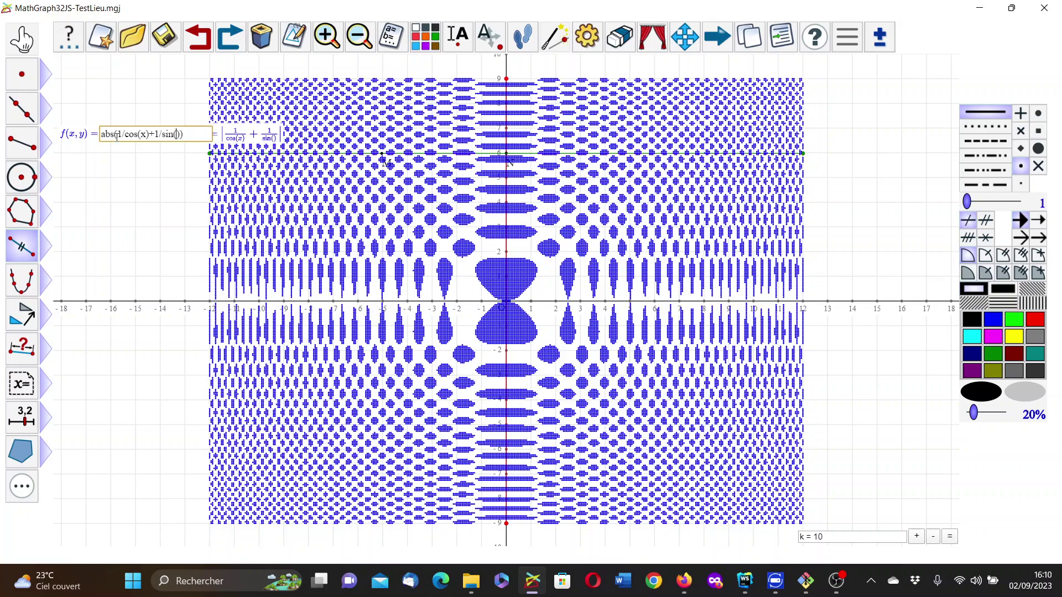
{"action": "type", "text": ">=1/2"}
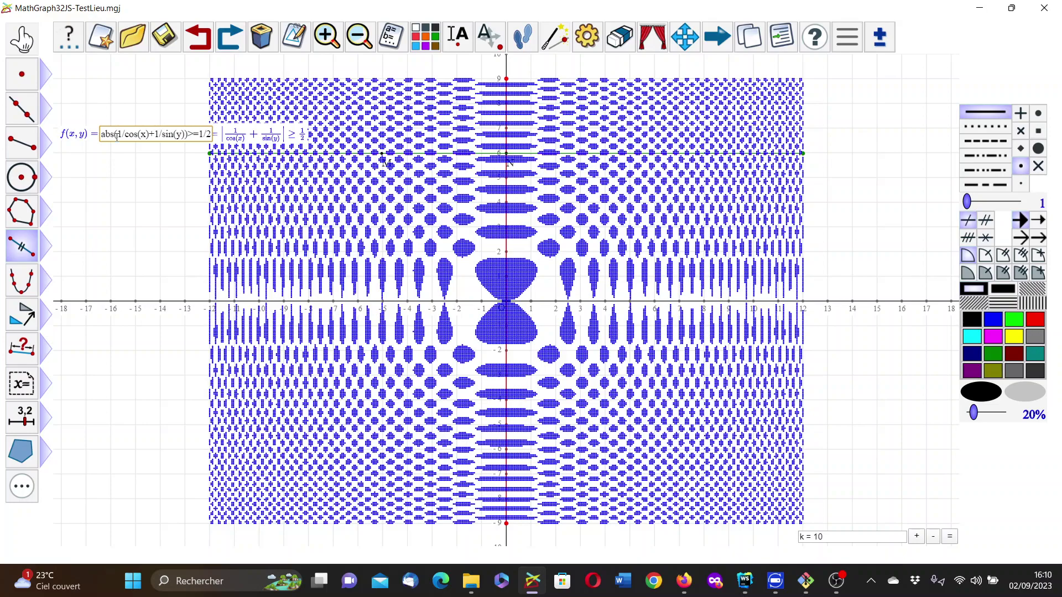
{"action": "key", "text": "Return"}
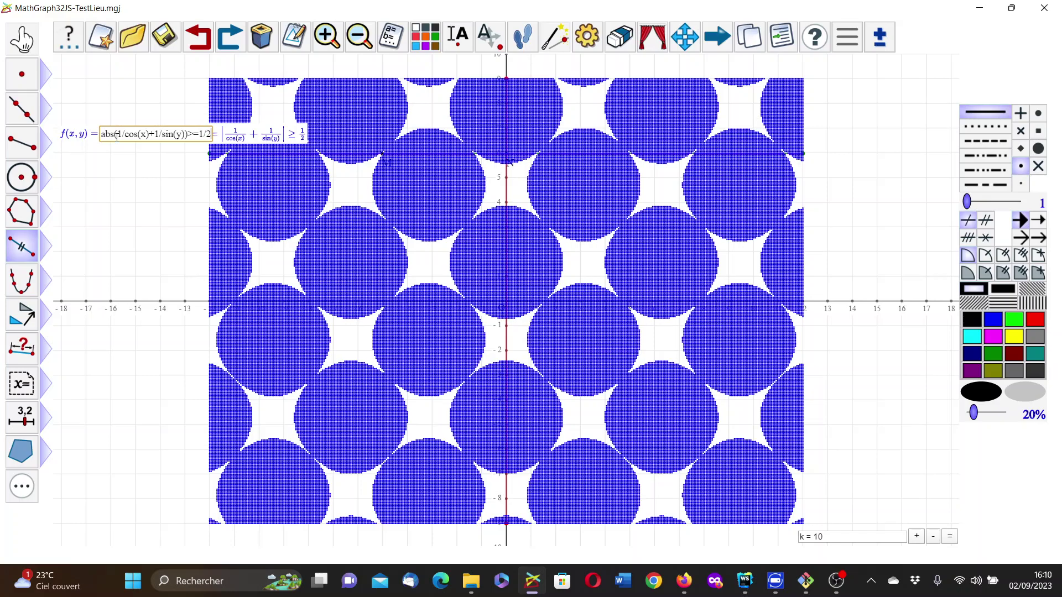
Step: Create a new figure with an orthonormal frame, grid and simple graduation, keeping radians and the advanced level with complex numbers
{"action": "left_click", "coordinate": [101, 40]}
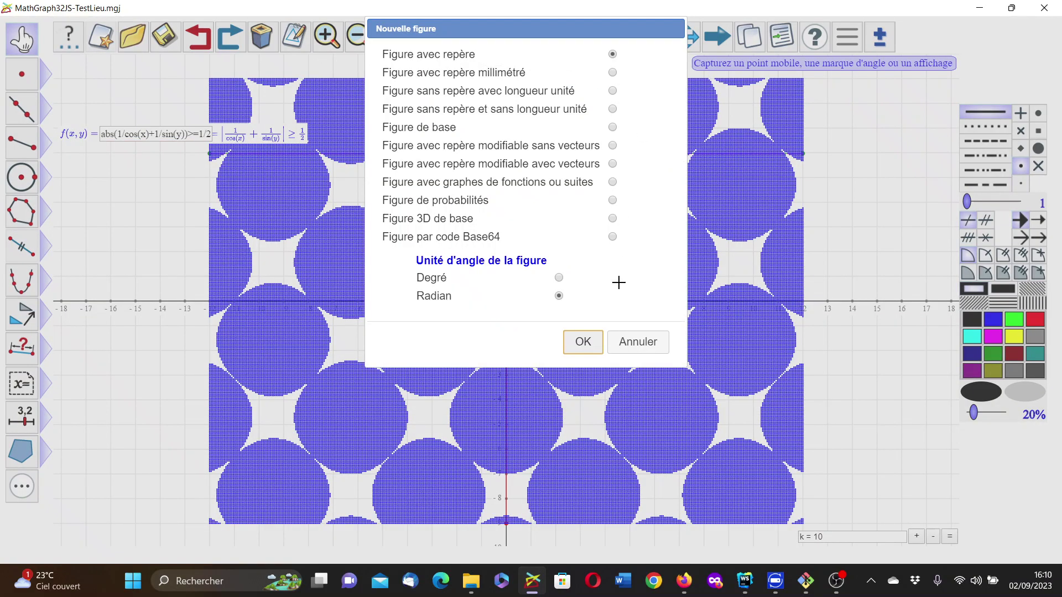
{"action": "left_click", "coordinate": [581, 349]}
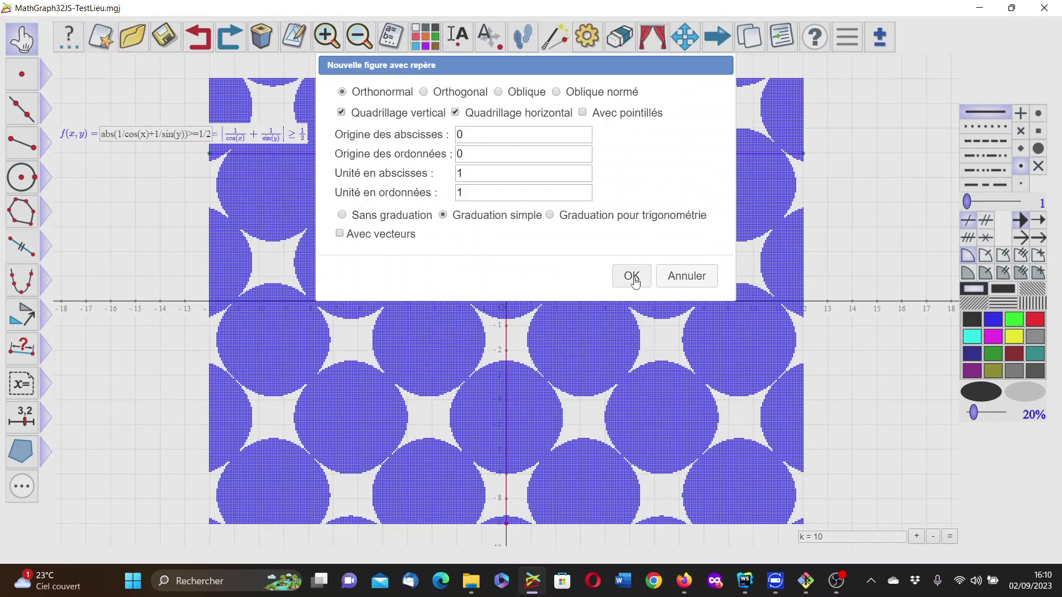
{"action": "left_click", "coordinate": [634, 276]}
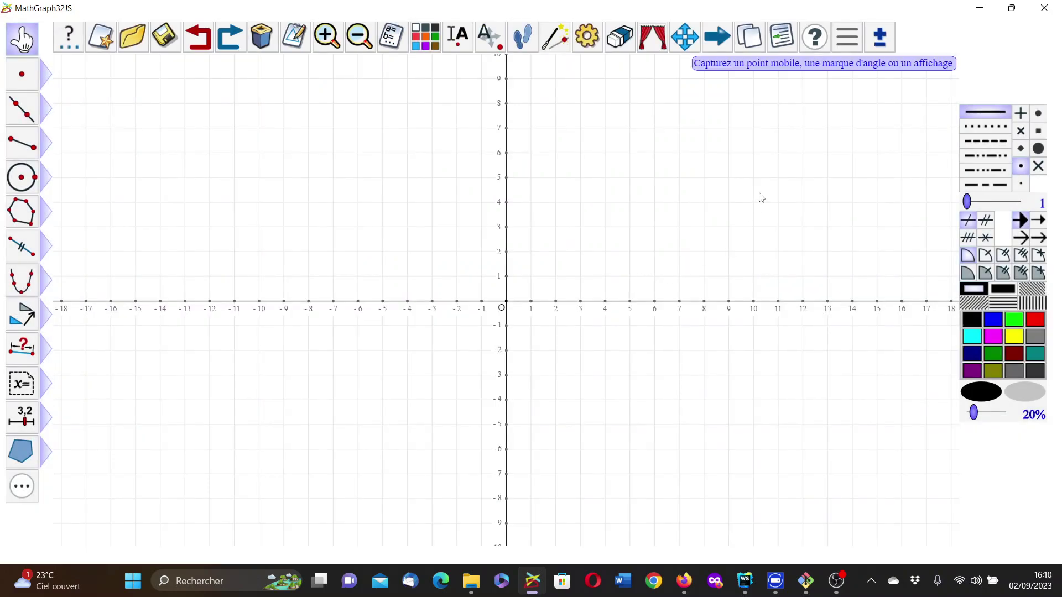
{"action": "left_click", "coordinate": [848, 38]}
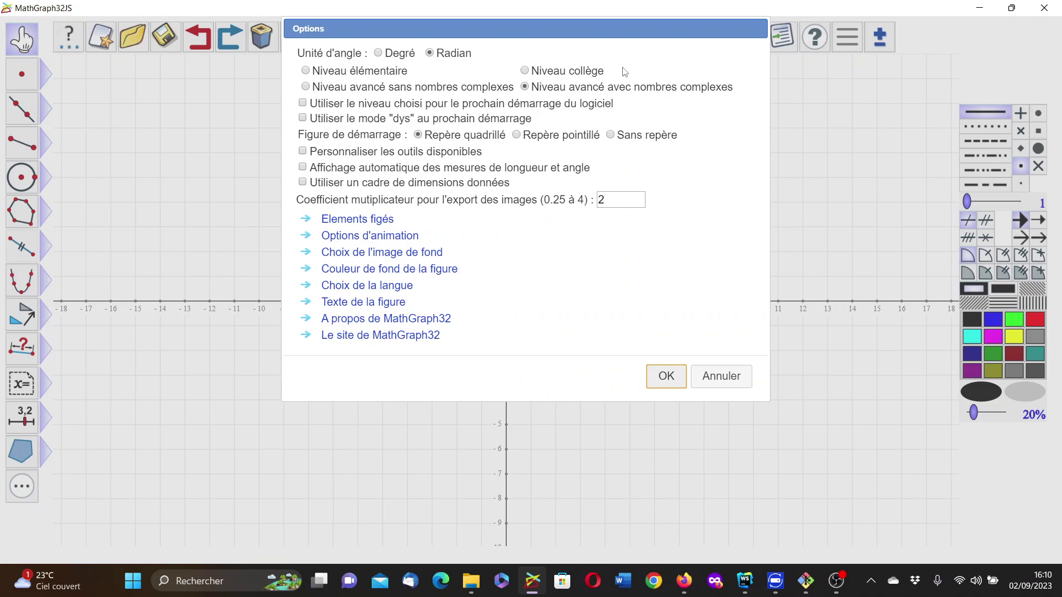
{"action": "left_click", "coordinate": [666, 377]}
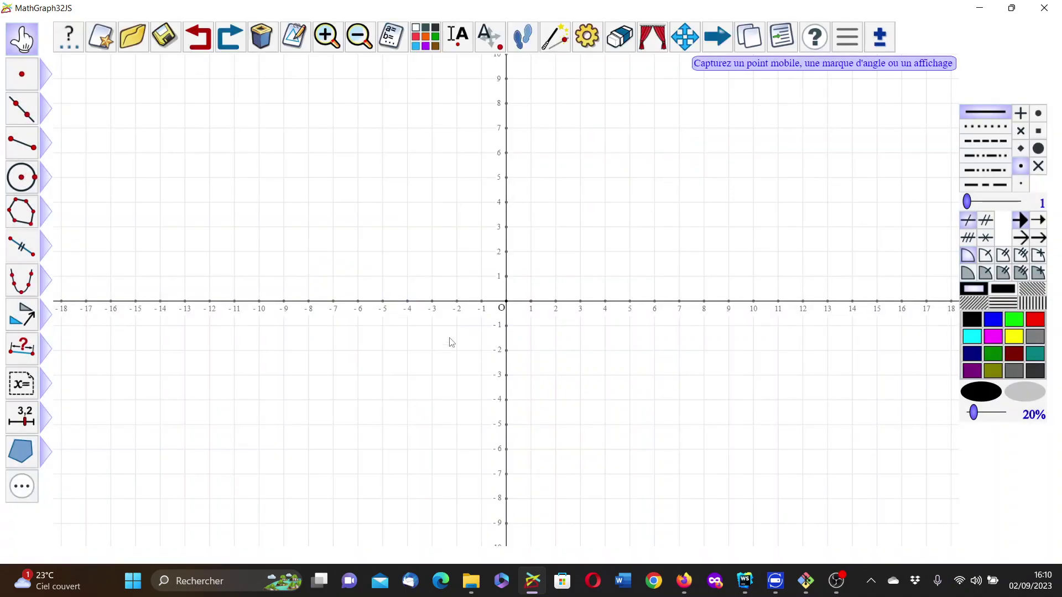
Step: Create variable k with minimum 1, maximum 10, step 9, current value 10 and an associated dialog, and test decreasing and increasing it
{"action": "mouse_move", "coordinate": [48, 422]}
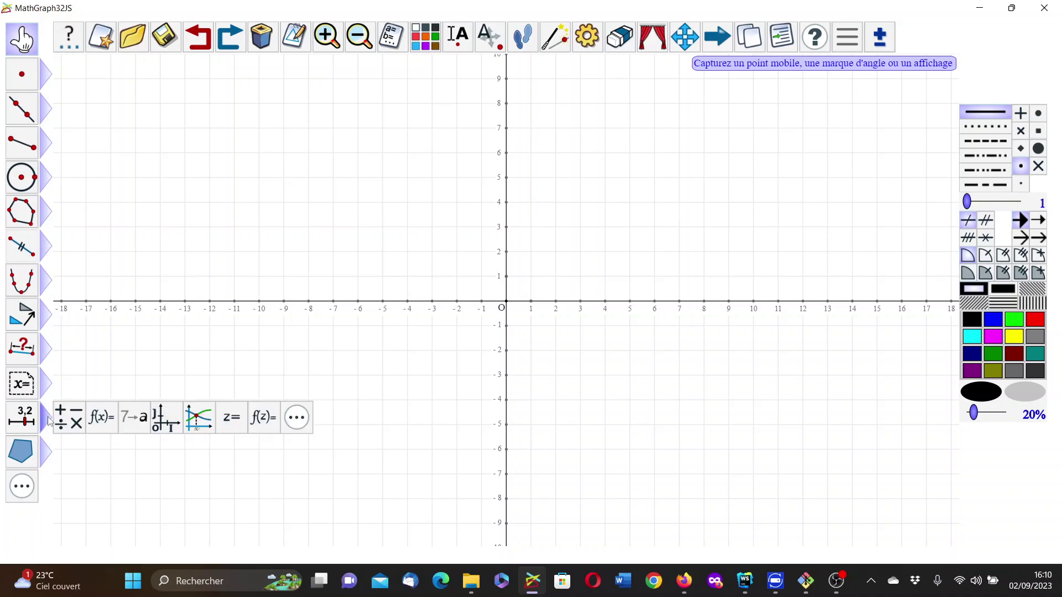
{"action": "left_click", "coordinate": [134, 418]}
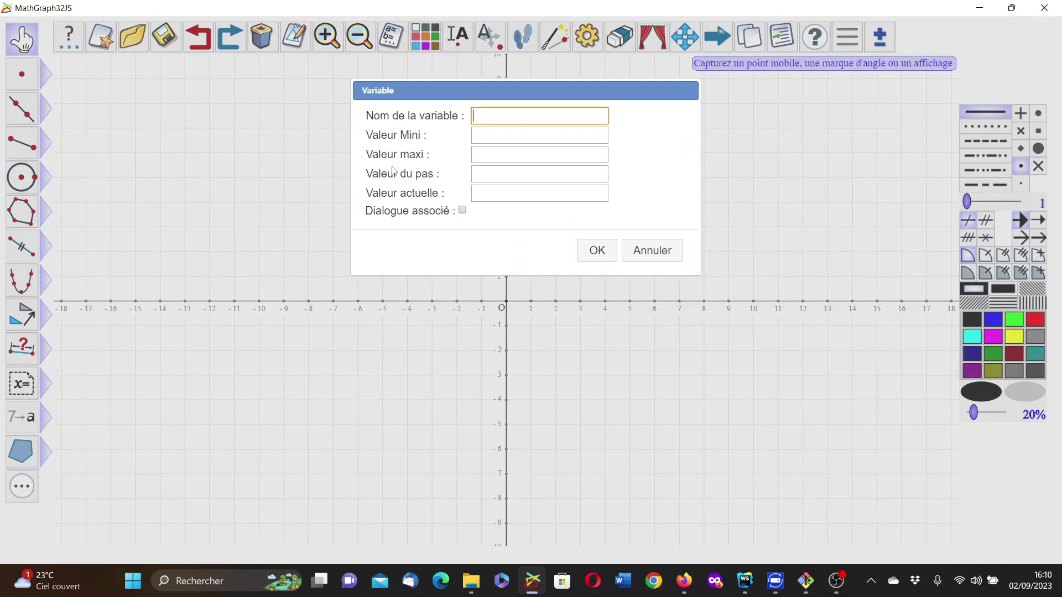
{"action": "type", "text": "k"}
{"action": "key", "text": "Tab"}
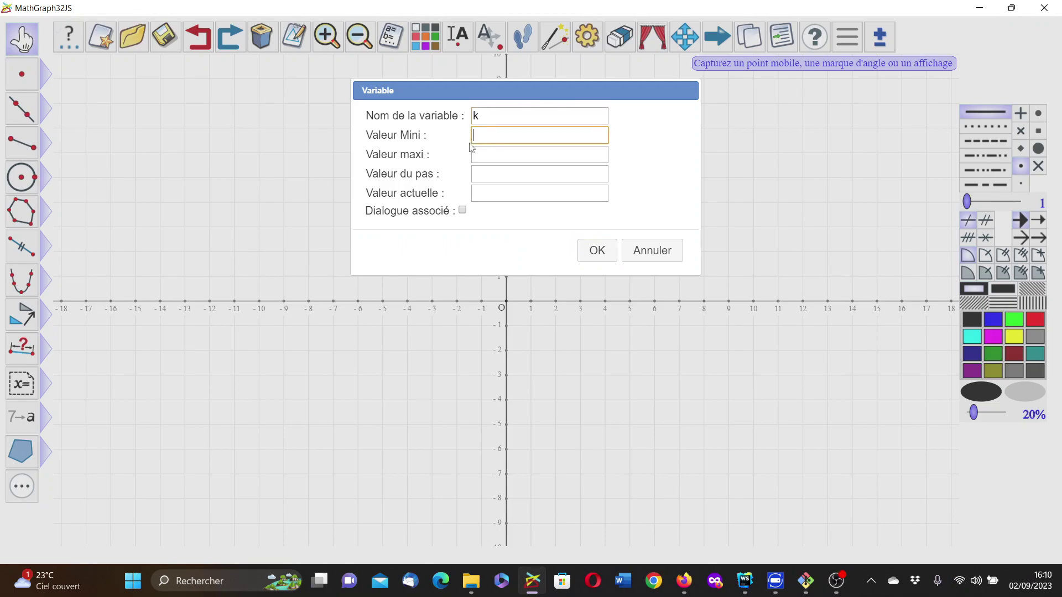
{"action": "type", "text": "1"}
{"action": "key", "text": "Tab"}
{"action": "type", "text": "1"}
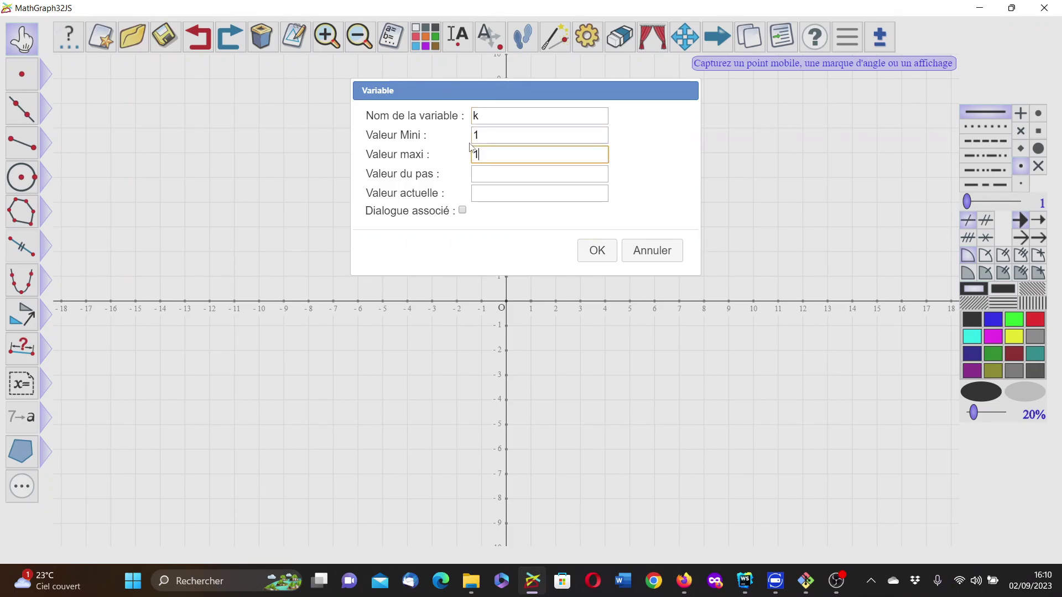
{"action": "type", "text": "0"}
{"action": "key", "text": "Tab"}
{"action": "type", "text": "9"}
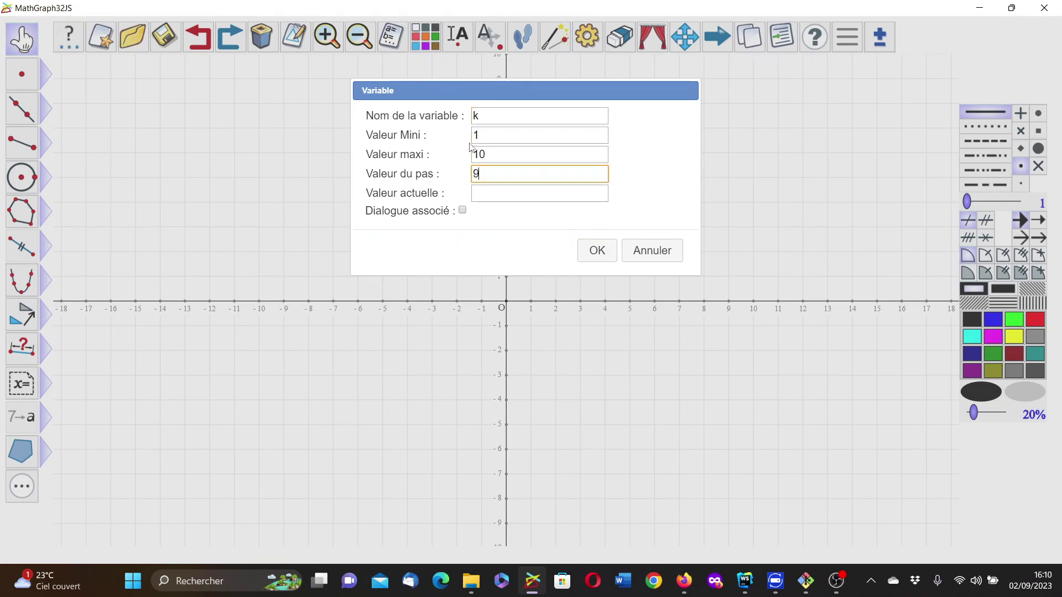
{"action": "key", "text": "Tab"}
{"action": "type", "text": "10"}
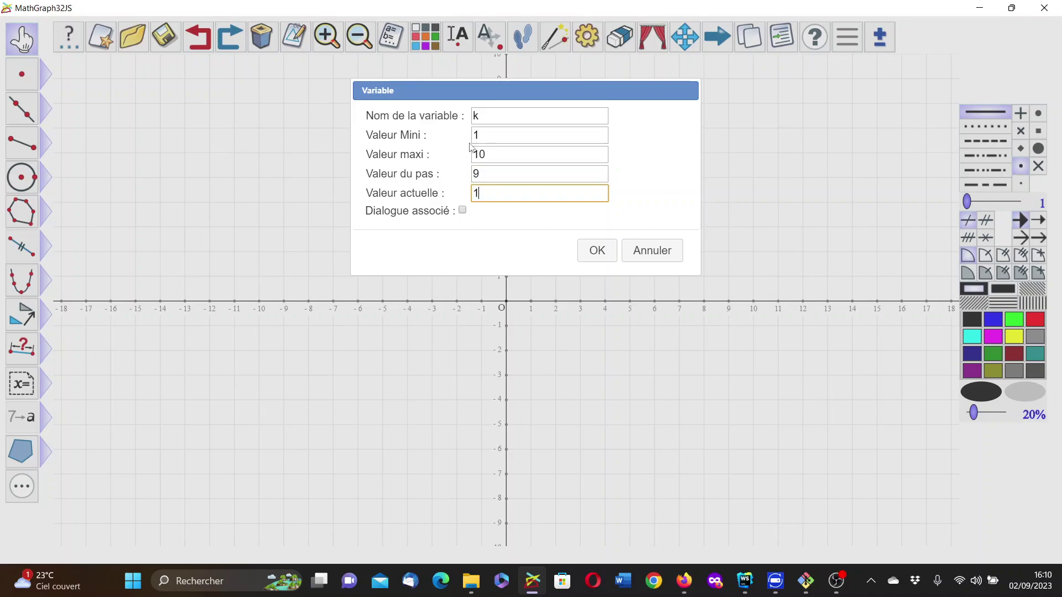
{"action": "left_click", "coordinate": [462, 211]}
{"action": "left_click", "coordinate": [593, 252]}
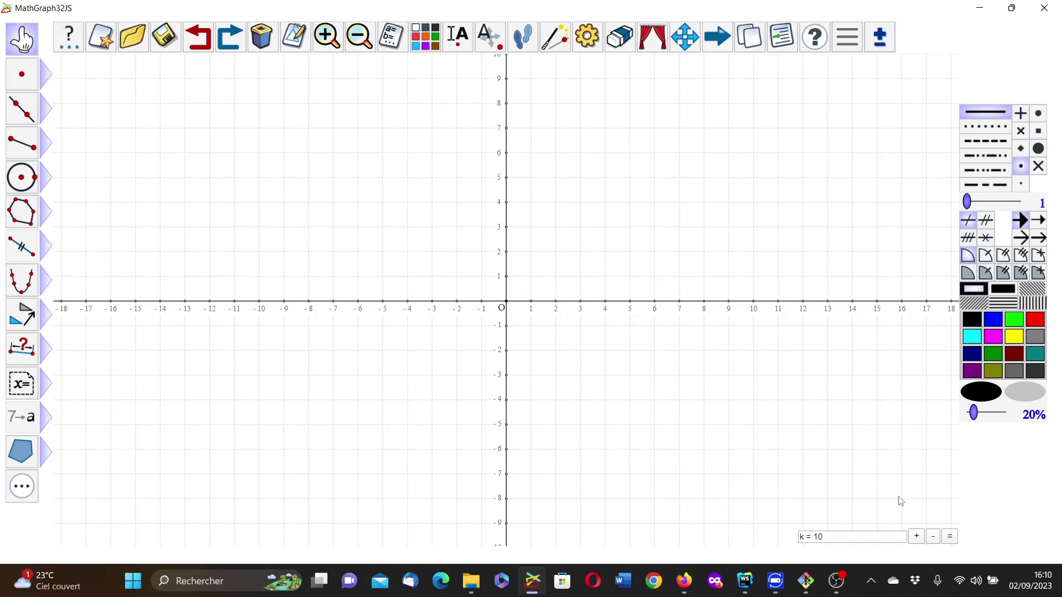
{"action": "left_click", "coordinate": [935, 537]}
{"action": "left_click", "coordinate": [916, 538]}
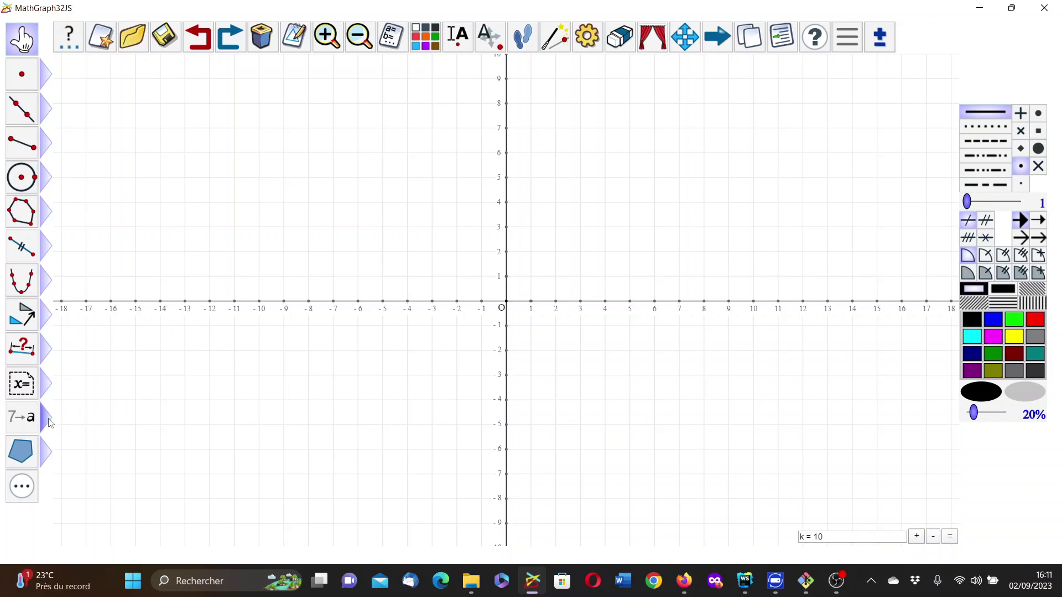
Step: Create the real calculations xmin = -12 and xmax = 12
{"action": "mouse_move", "coordinate": [48, 418]}
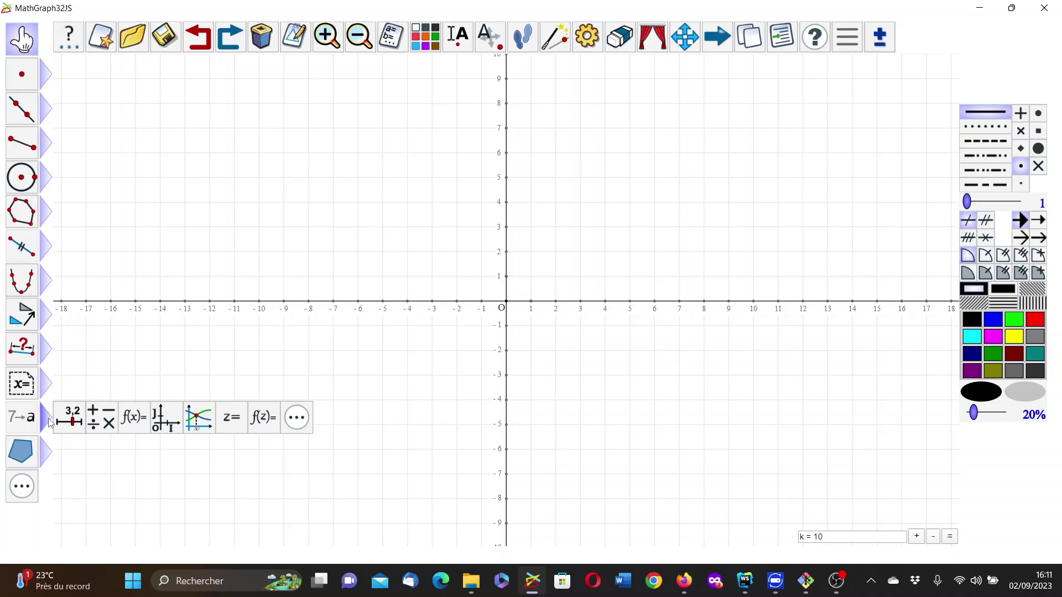
{"action": "left_click", "coordinate": [104, 424]}
{"action": "type", "text": "xmin"}
{"action": "key", "text": "Tab"}
{"action": "type", "text": "-12"}
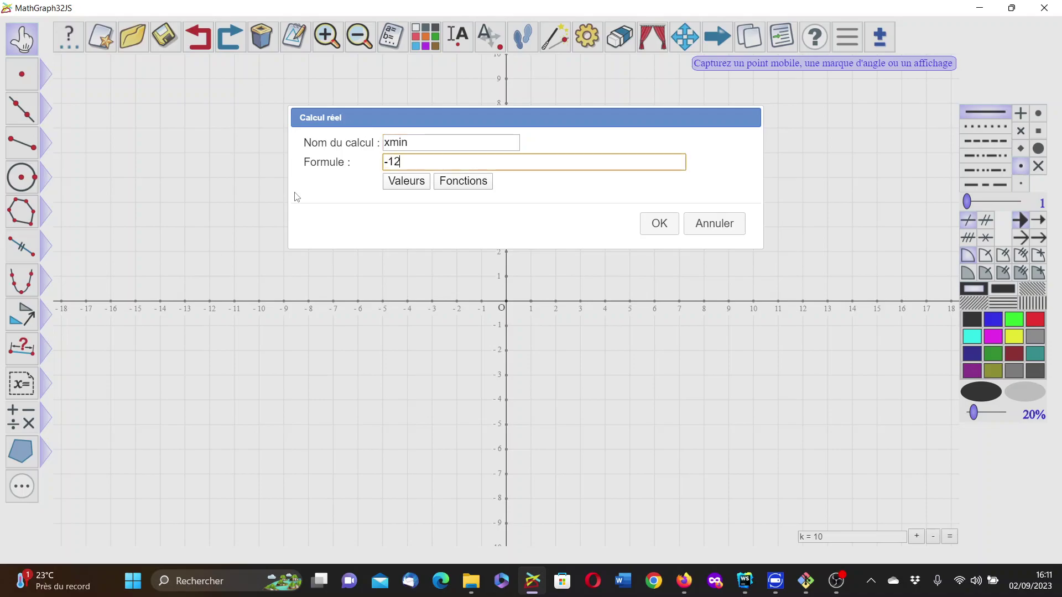
{"action": "key", "text": "Return"}
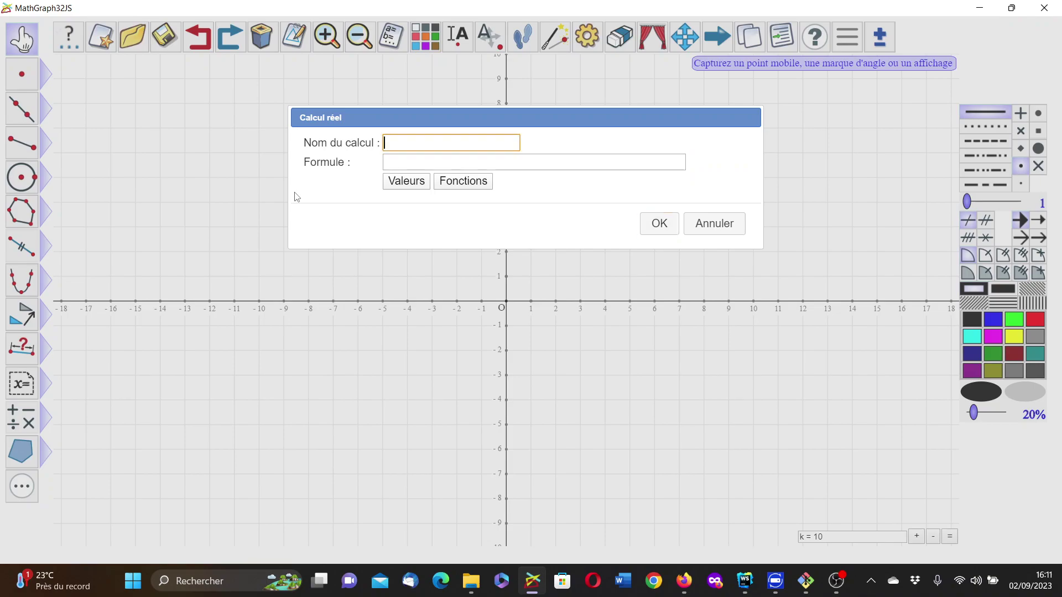
{"action": "type", "text": "xmax"}
{"action": "key", "text": "Tab"}
{"action": "type", "text": "12"}
{"action": "key", "text": "Return"}
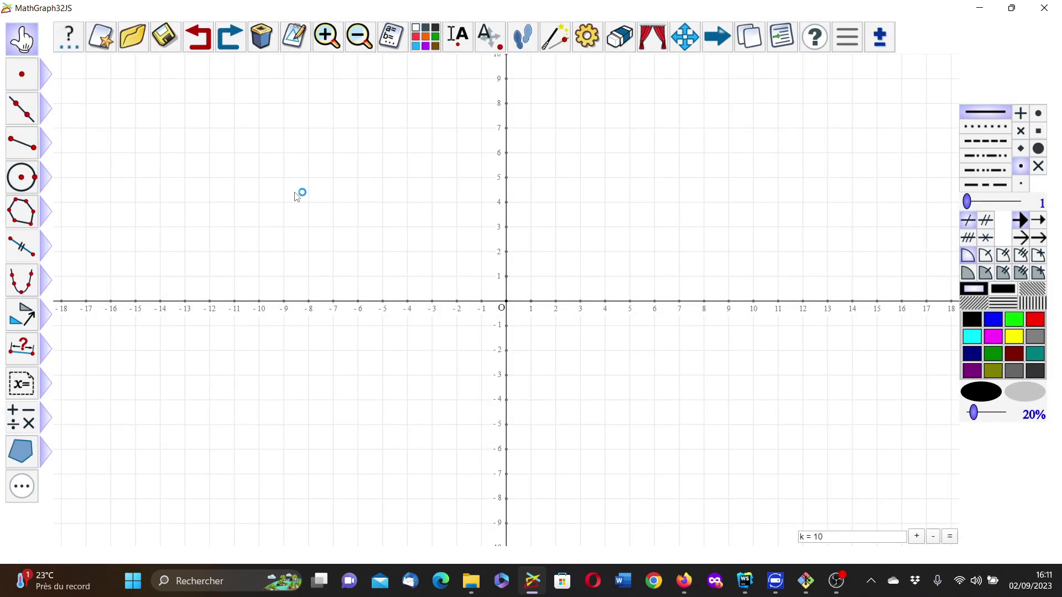
Step: Create the real calculations ymin = -8 and ymax = 8
{"action": "type", "text": "ymin"}
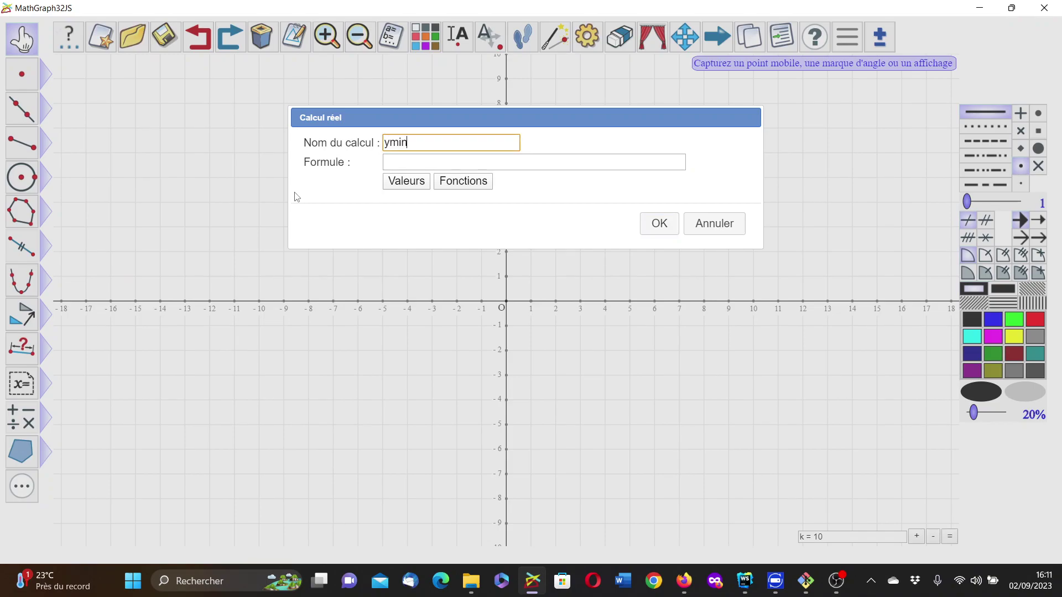
{"action": "key", "text": "Tab"}
{"action": "type", "text": "-8"}
{"action": "key", "text": "Return"}
{"action": "type", "text": "ymx"}
{"action": "key", "text": "Tab"}
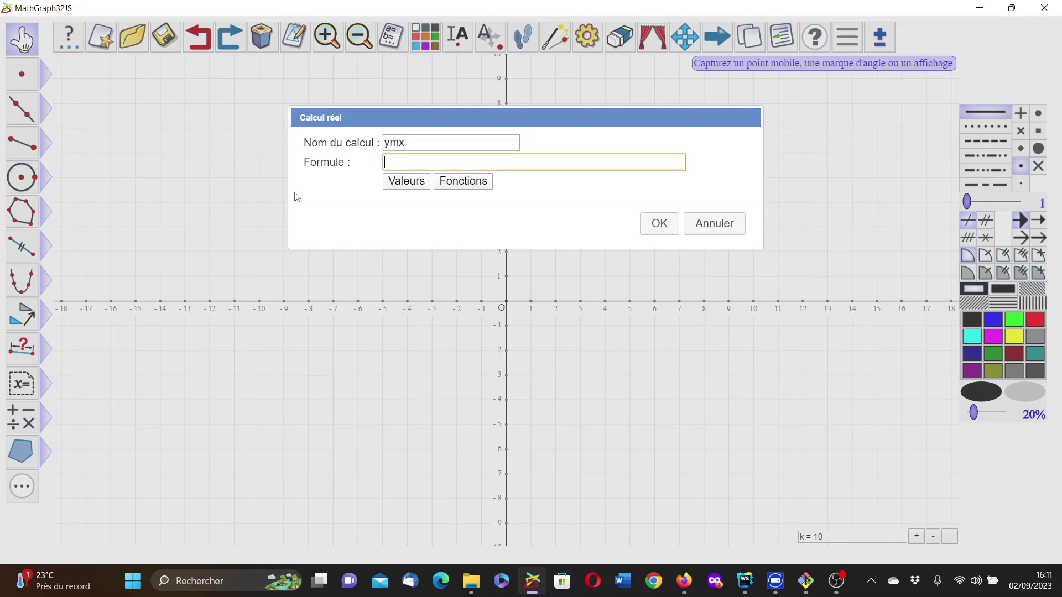
{"action": "type", "text": "8"}
{"action": "left_click", "coordinate": [400, 148]}
{"action": "type", "text": "a"}
{"action": "left_click", "coordinate": [670, 230]}
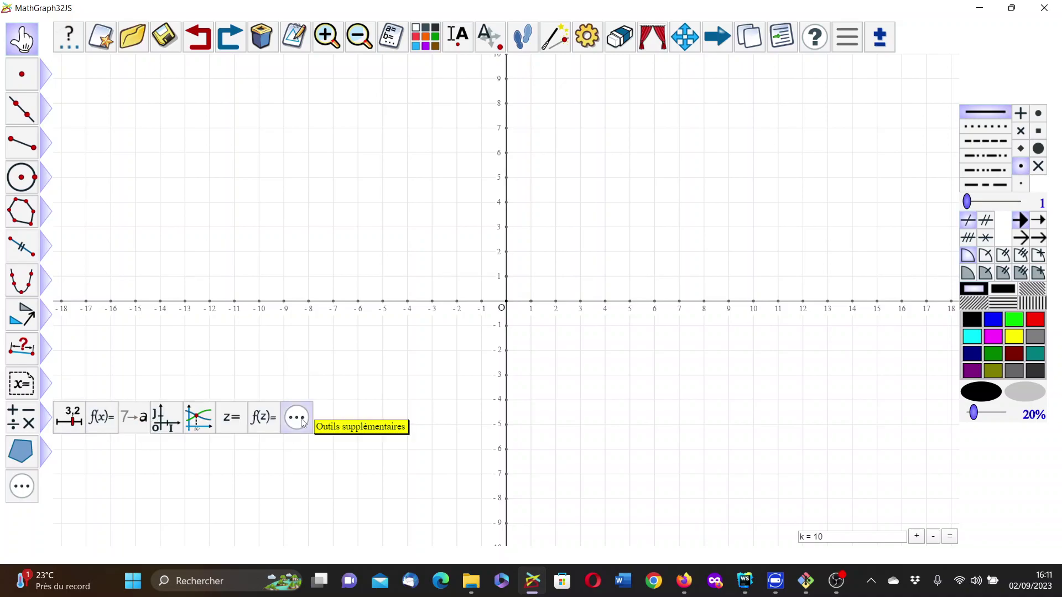
Step: Create a real function f of the two variables x and y with the formula 1
{"action": "left_click", "coordinate": [302, 428]}
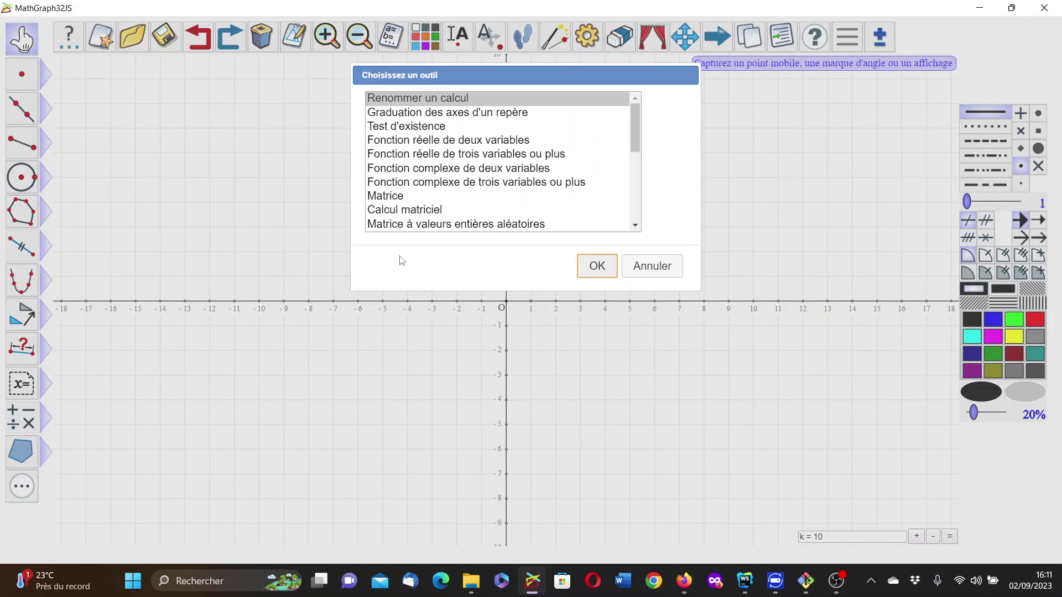
{"action": "left_click", "coordinate": [469, 140]}
{"action": "left_click", "coordinate": [599, 266]}
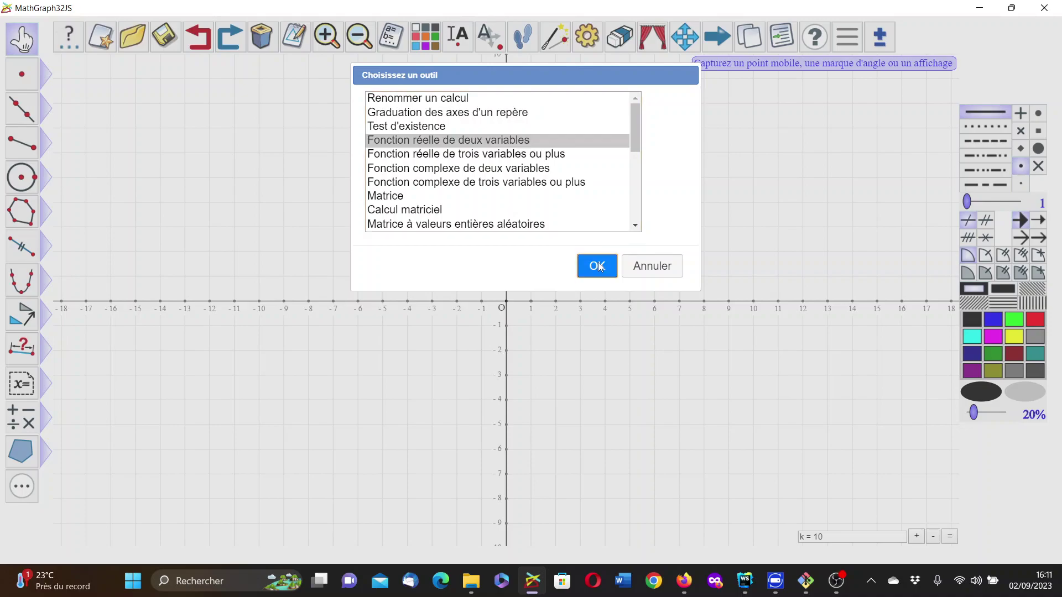
{"action": "type", "text": "f"}
{"action": "key", "text": "Tab"}
{"action": "key", "text": "Tab"}
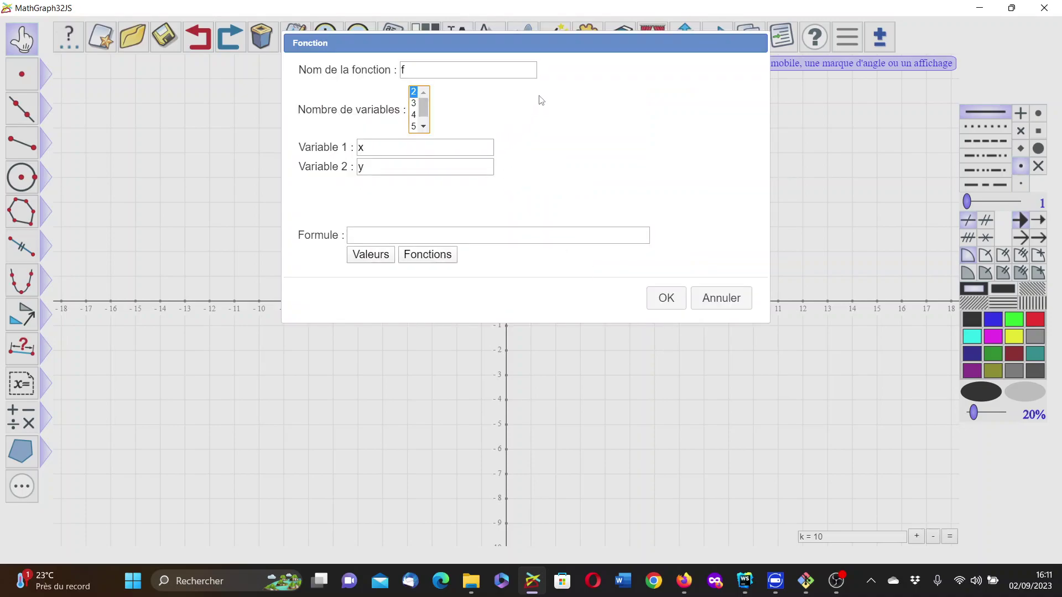
{"action": "key", "text": "Tab"}
{"action": "key", "text": "Tab"}
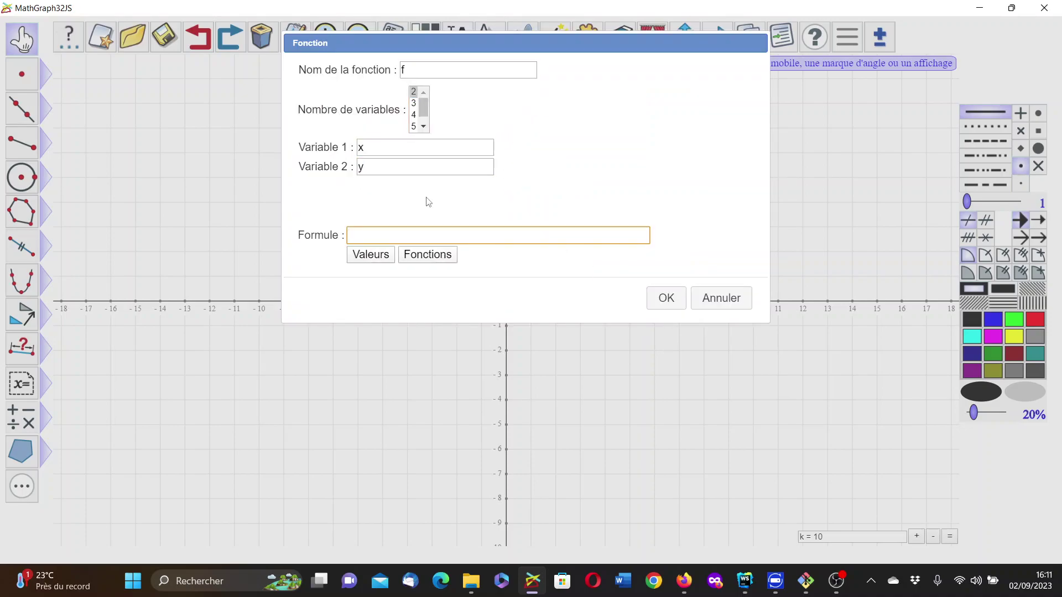
{"action": "type", "text": "1"}
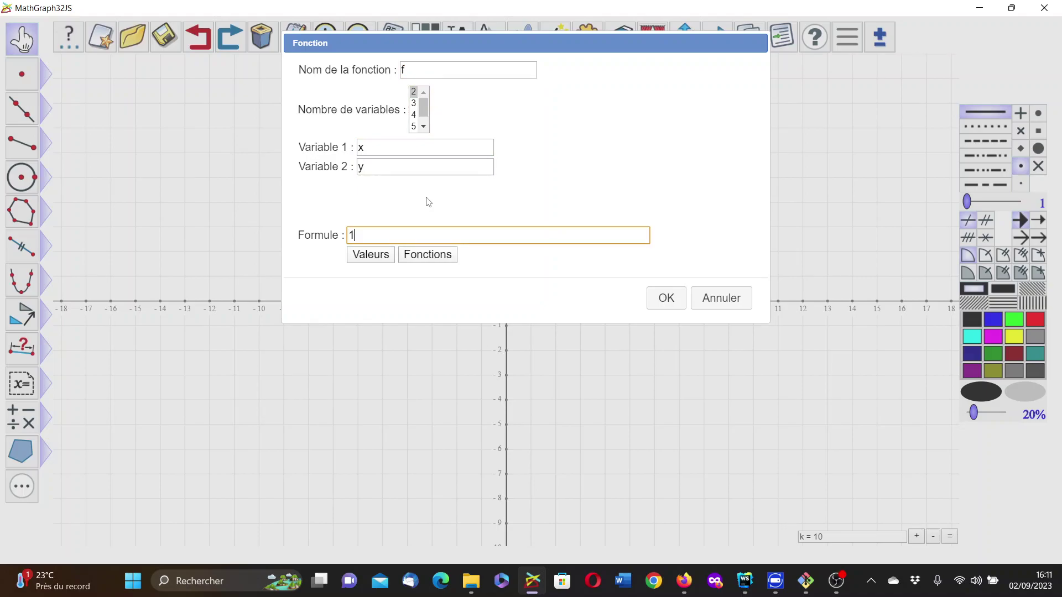
{"action": "key", "text": "Return"}
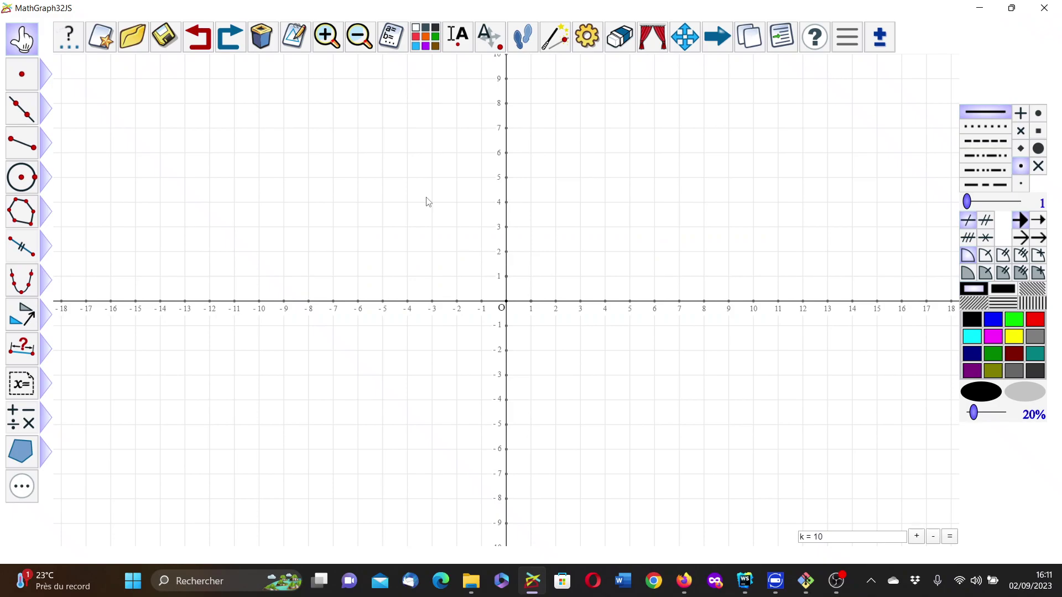
Step: Set the drawing colour to red and create a point by coordinates with abscissa 0 and ordinate ymin
{"action": "left_click", "coordinate": [1035, 322]}
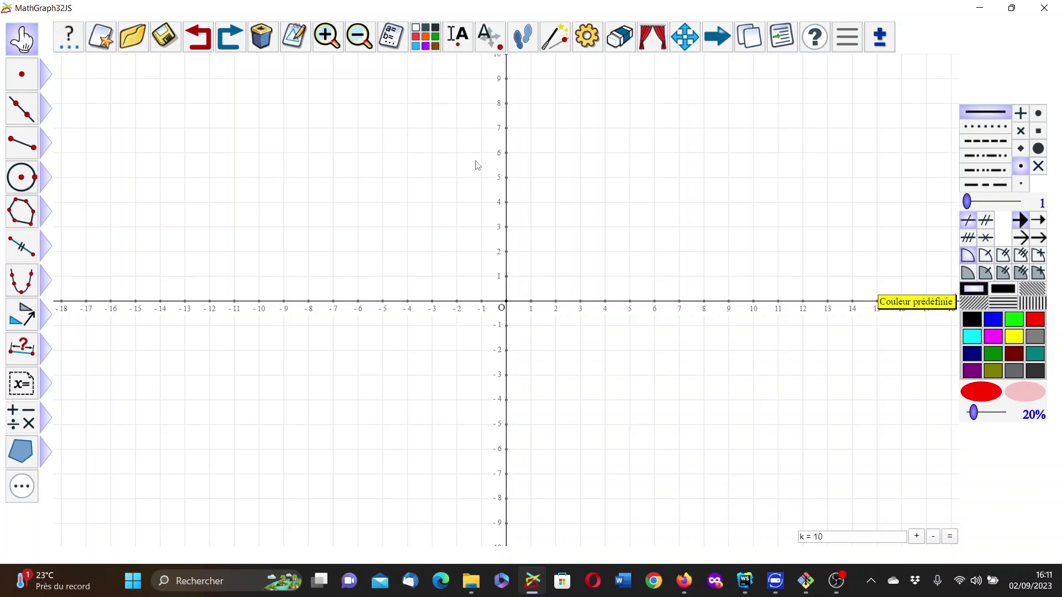
{"action": "mouse_move", "coordinate": [45, 80]}
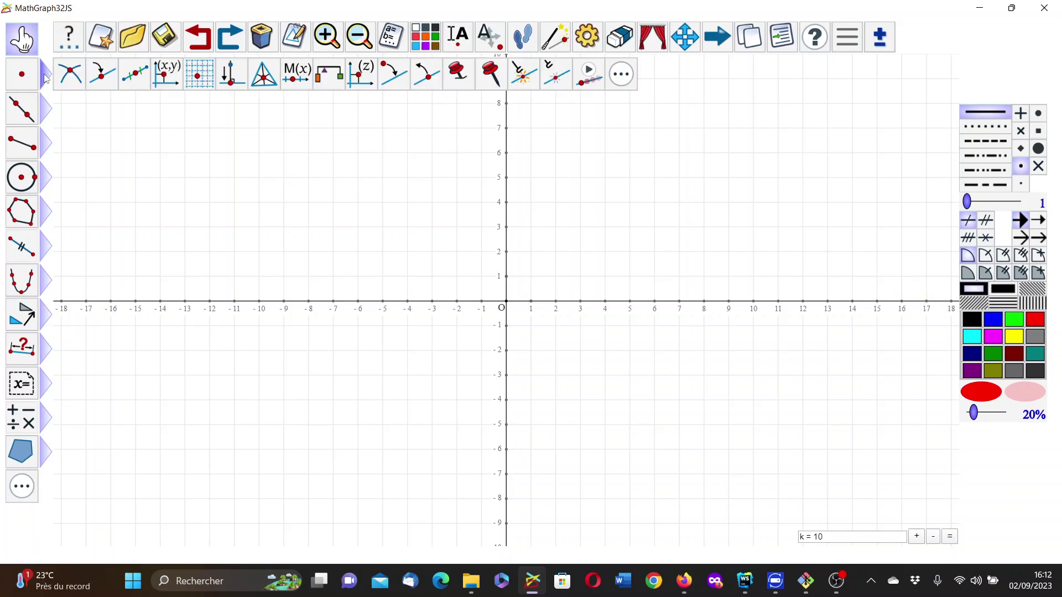
{"action": "left_click", "coordinate": [165, 74]}
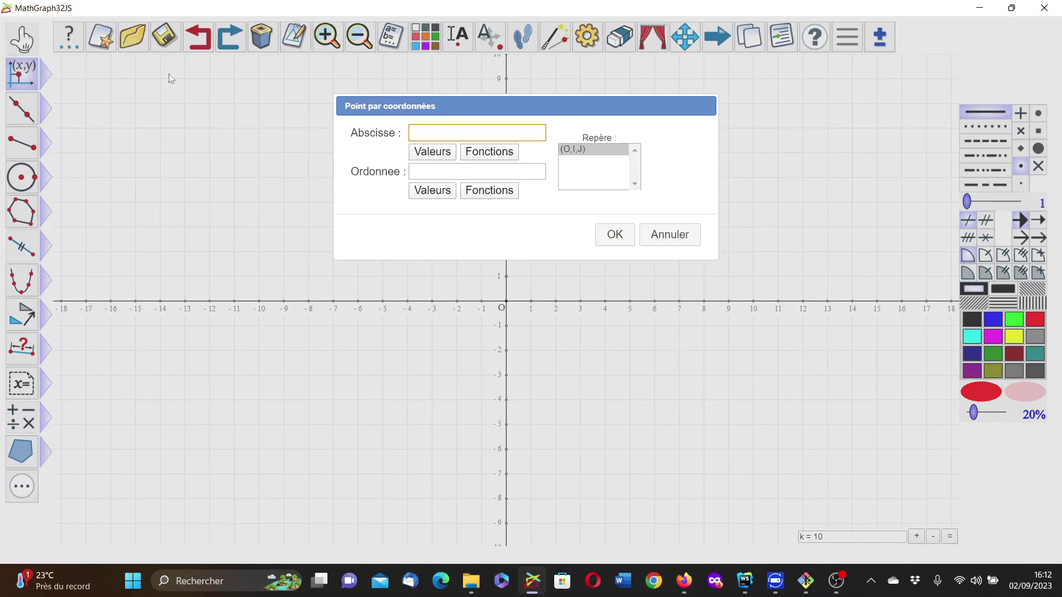
{"action": "type", "text": "0"}
{"action": "key", "text": "Tab"}
{"action": "type", "text": "-2^3"}
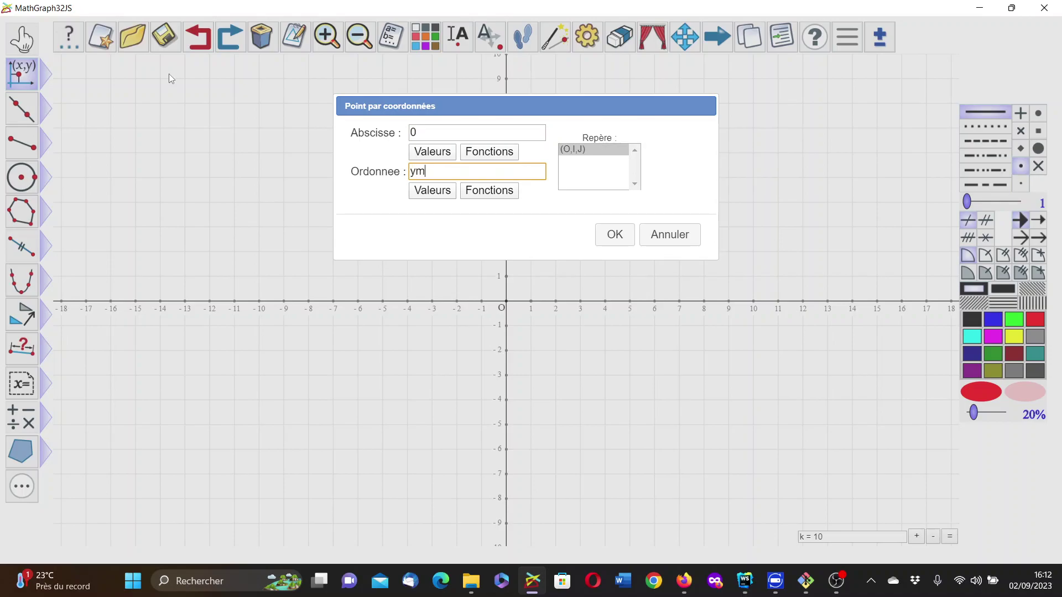
{"action": "key", "text": "Return"}
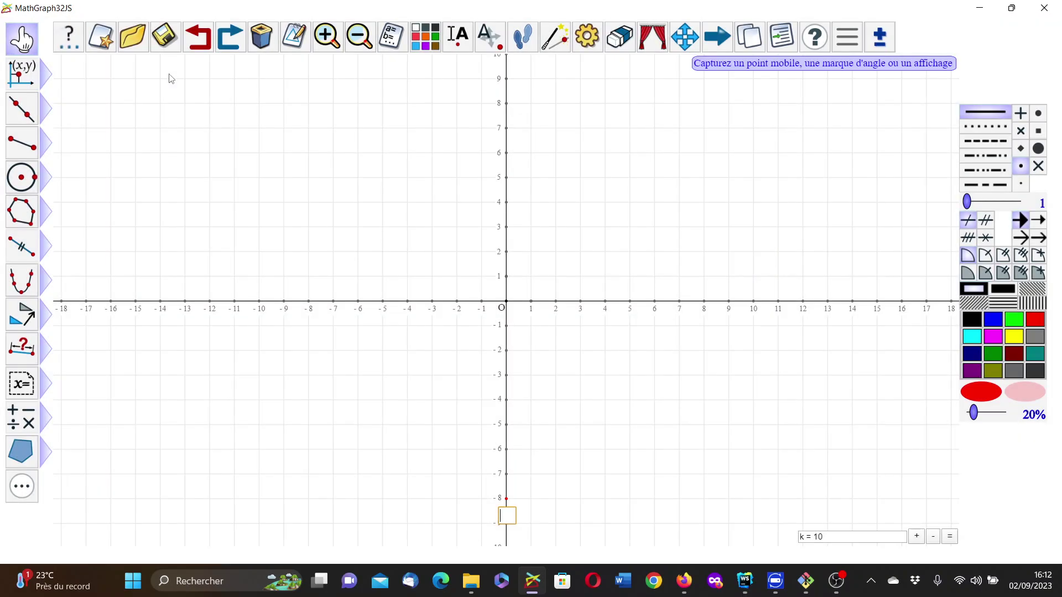
Step: Create a second red point by coordinates with abscissa 0 and ordinate ymax
{"action": "left_click", "coordinate": [24, 74]}
{"action": "type", "text": "0"}
{"action": "key", "text": "Tab"}
{"action": "type", "text": "ymax"}
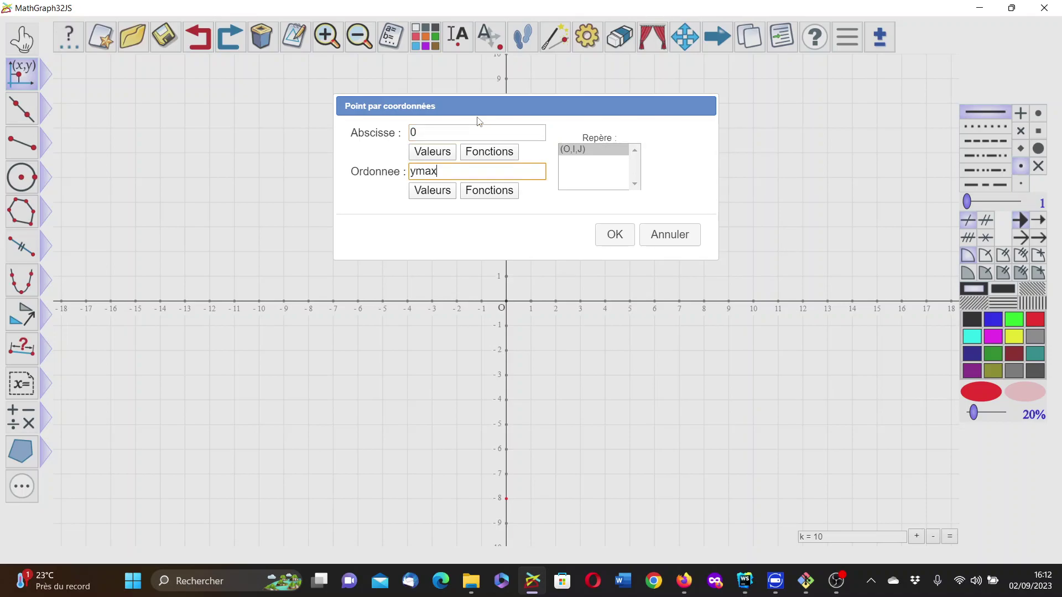
{"action": "key", "text": "Return"}
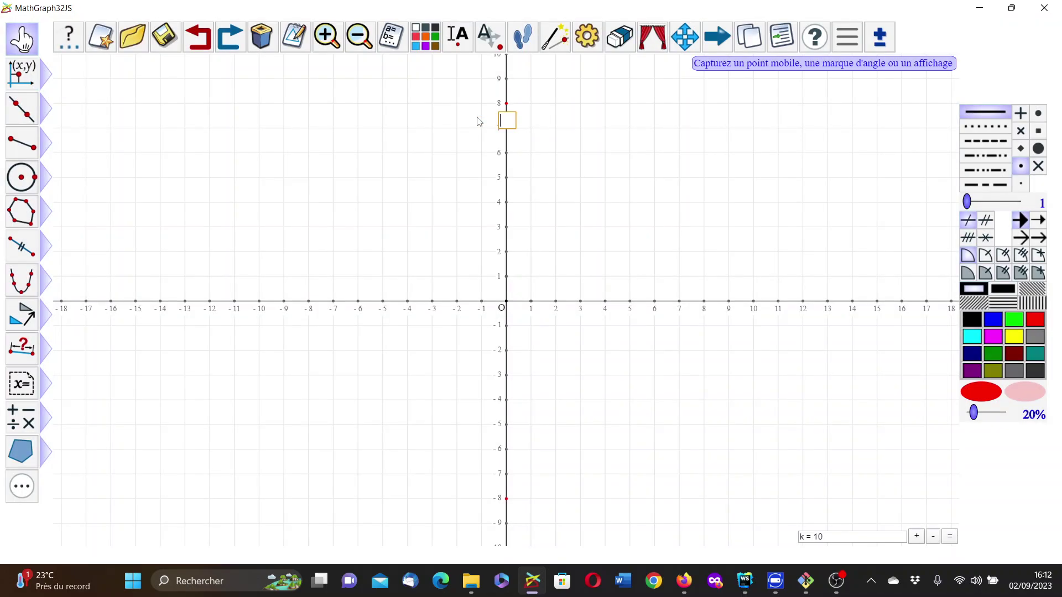
Step: Draw a red segment joining the ymin and ymax points on the y-axis
{"action": "left_click", "coordinate": [20, 145]}
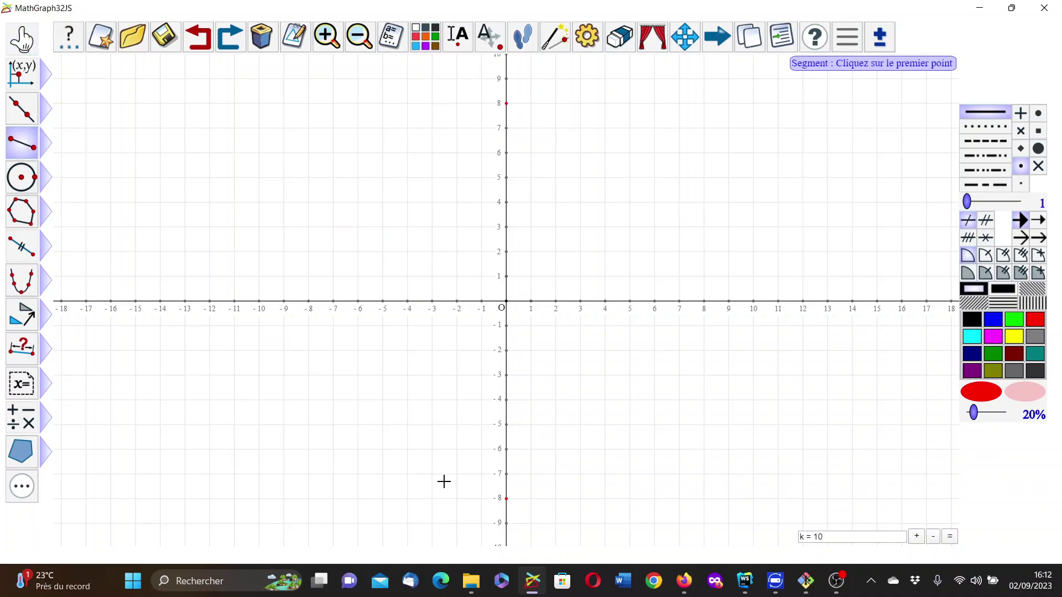
{"action": "left_click", "coordinate": [506, 499]}
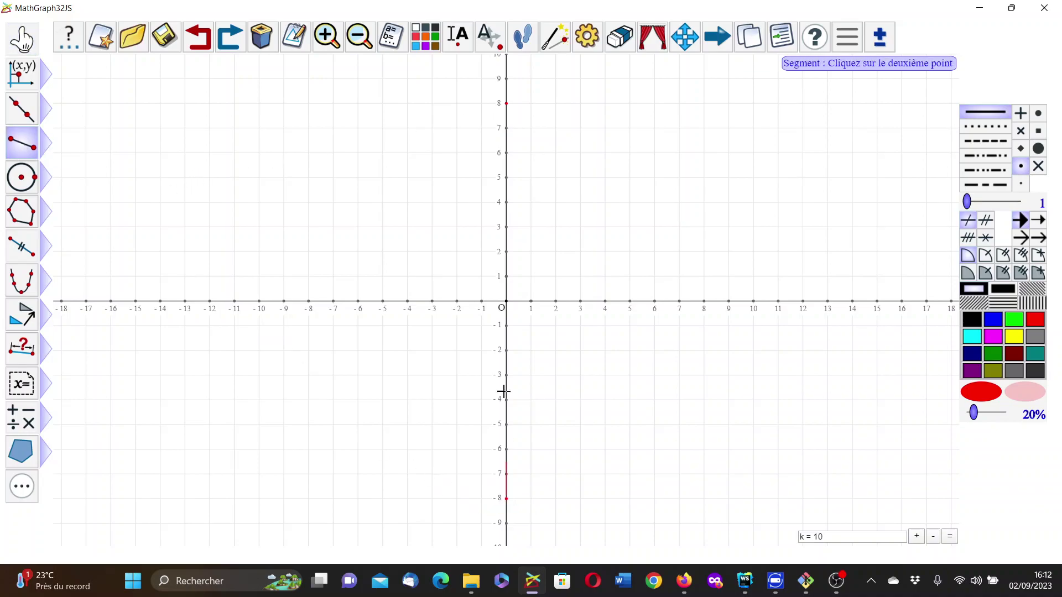
{"action": "left_click", "coordinate": [506, 104]}
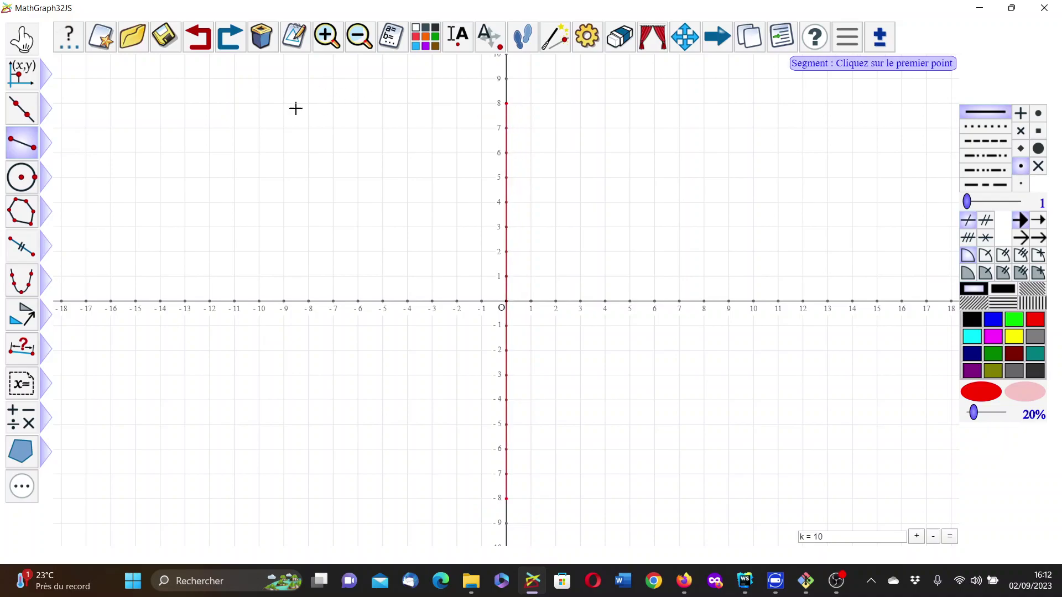
Step: Create a linked point on the red vertical segment, choosing the segment rather than the line, and name it N
{"action": "mouse_move", "coordinate": [48, 77]}
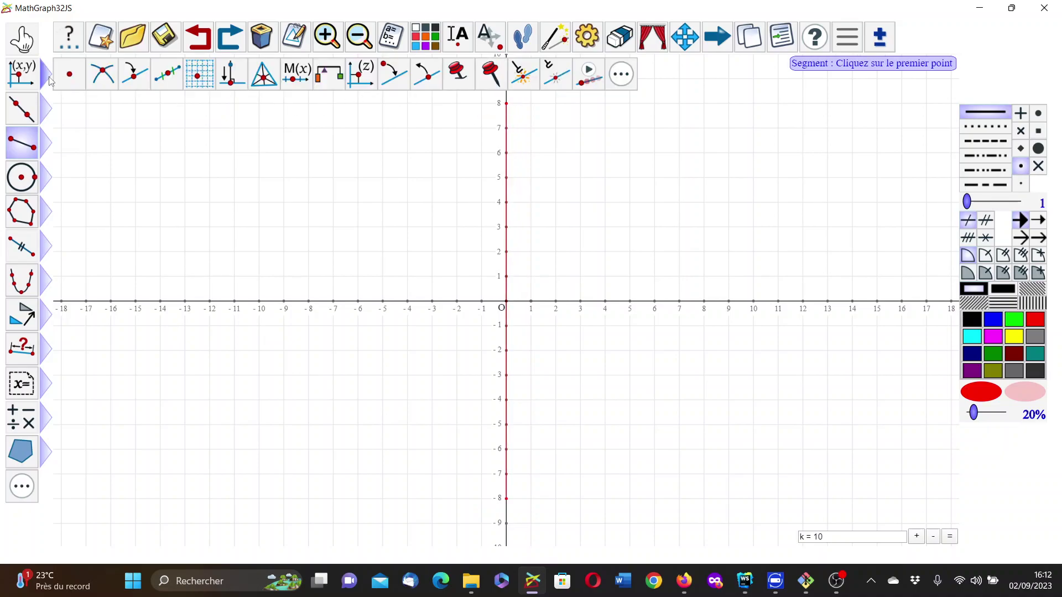
{"action": "left_click", "coordinate": [135, 76]}
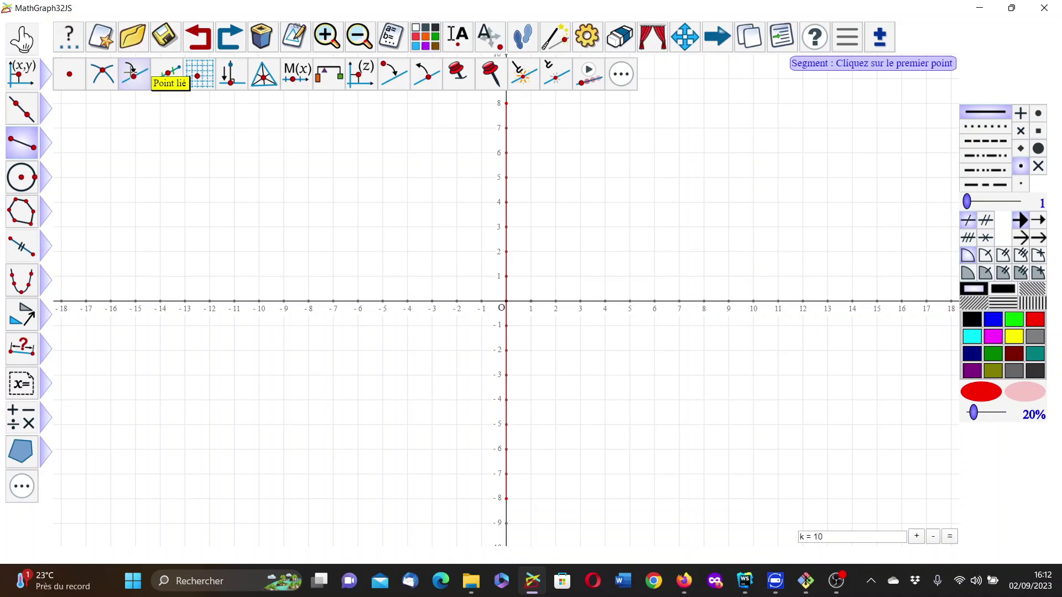
{"action": "left_click", "coordinate": [506, 132]}
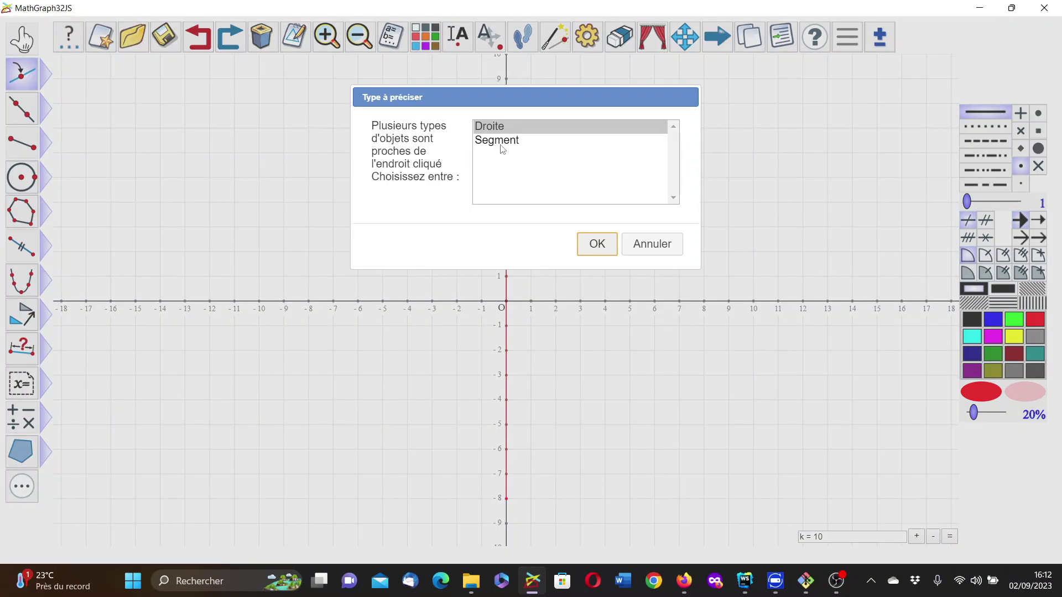
{"action": "left_click", "coordinate": [497, 141]}
{"action": "left_click", "coordinate": [599, 244]}
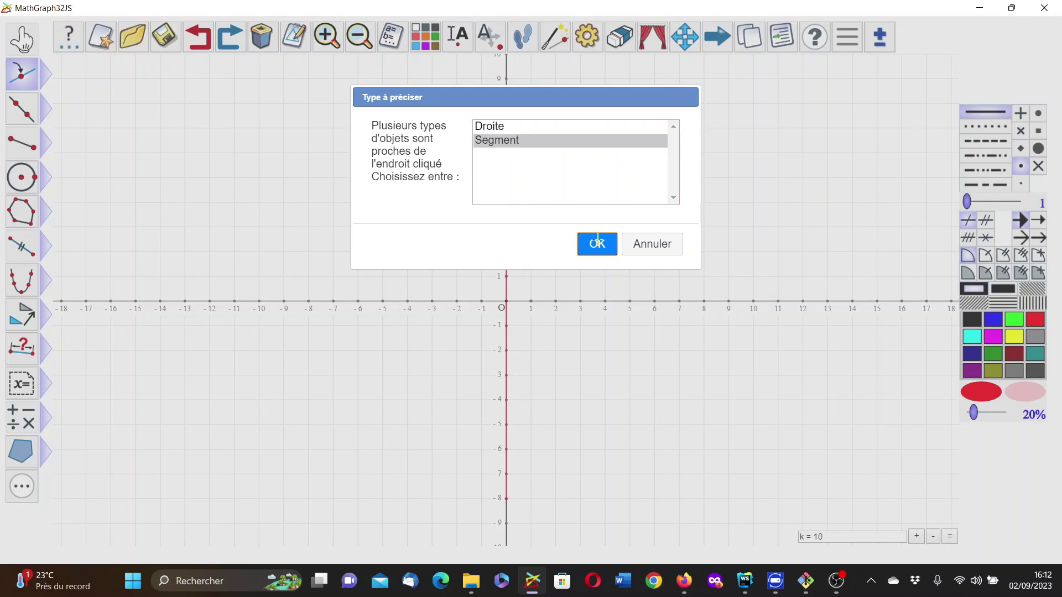
{"action": "type", "text": "N"}
{"action": "key", "text": "Return"}
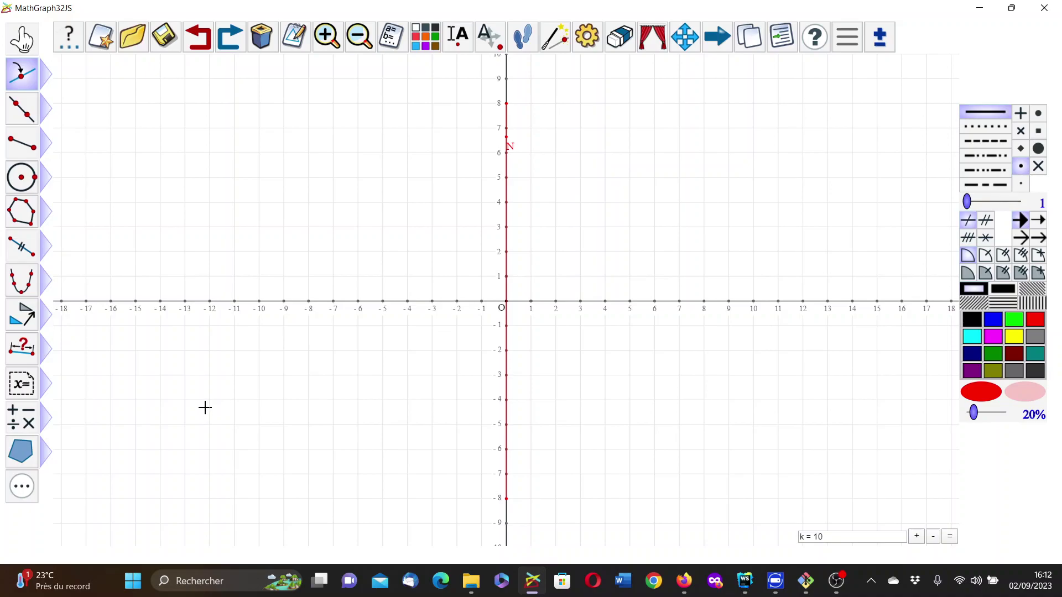
Step: Measure the ordinate of point N in the coordinate system (O,I,J) and name the measure yN
{"action": "mouse_move", "coordinate": [48, 351]}
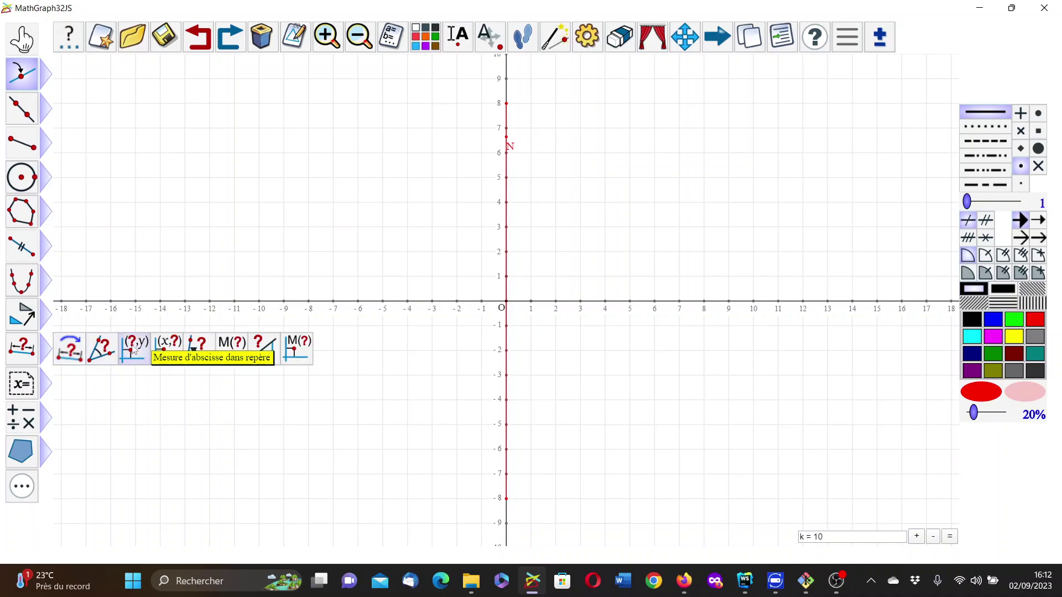
{"action": "left_click", "coordinate": [164, 348]}
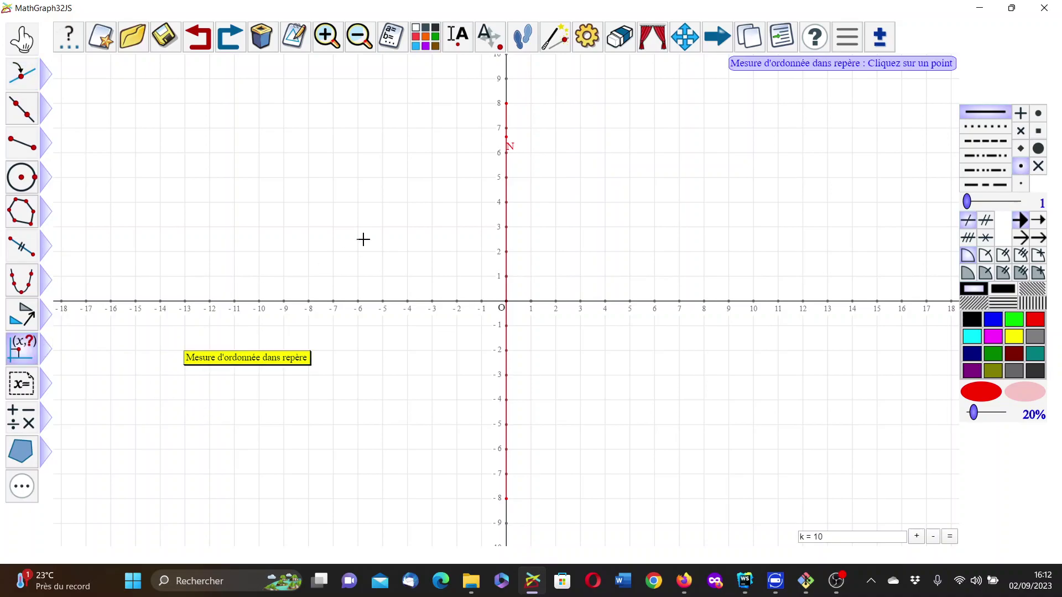
{"action": "left_click", "coordinate": [507, 135]}
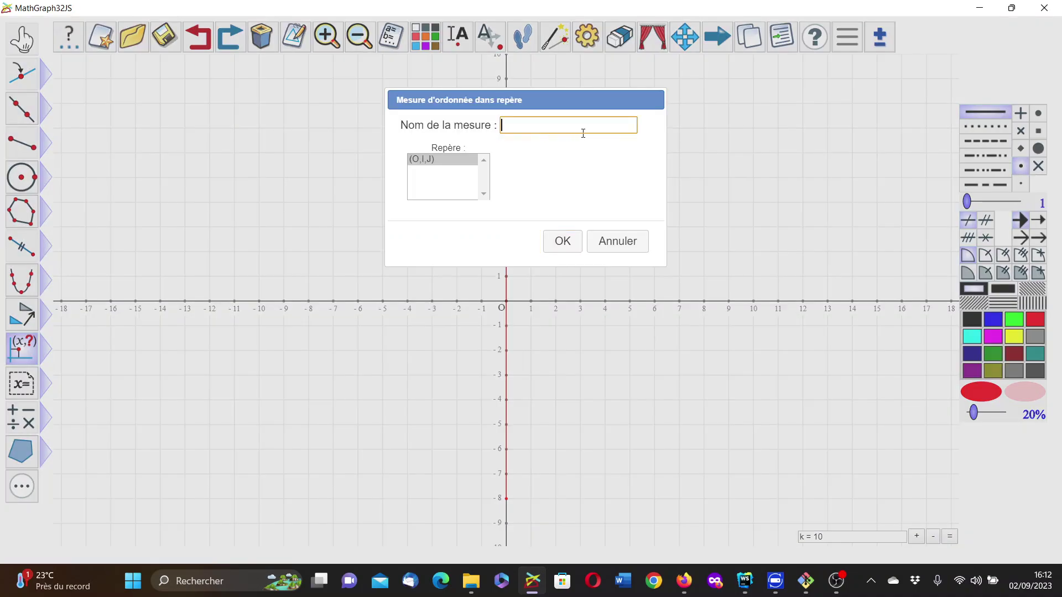
{"action": "type", "text": "yN"}
{"action": "key", "text": "Return"}
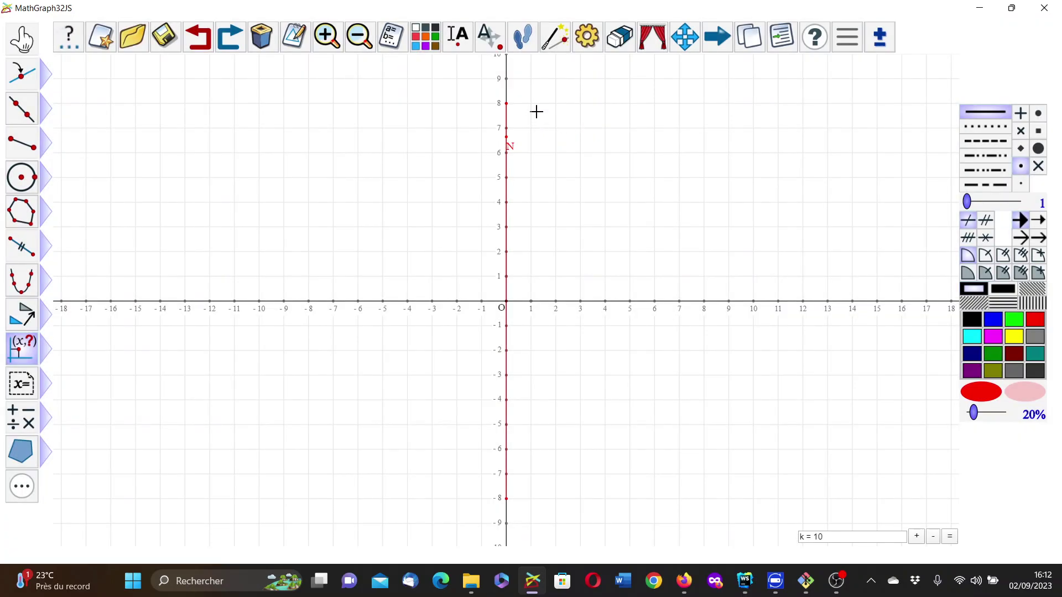
Step: Set the drawing colour to dark green and create a point by coordinates with abscissa xmin and ordinate yN
{"action": "left_click", "coordinate": [995, 355]}
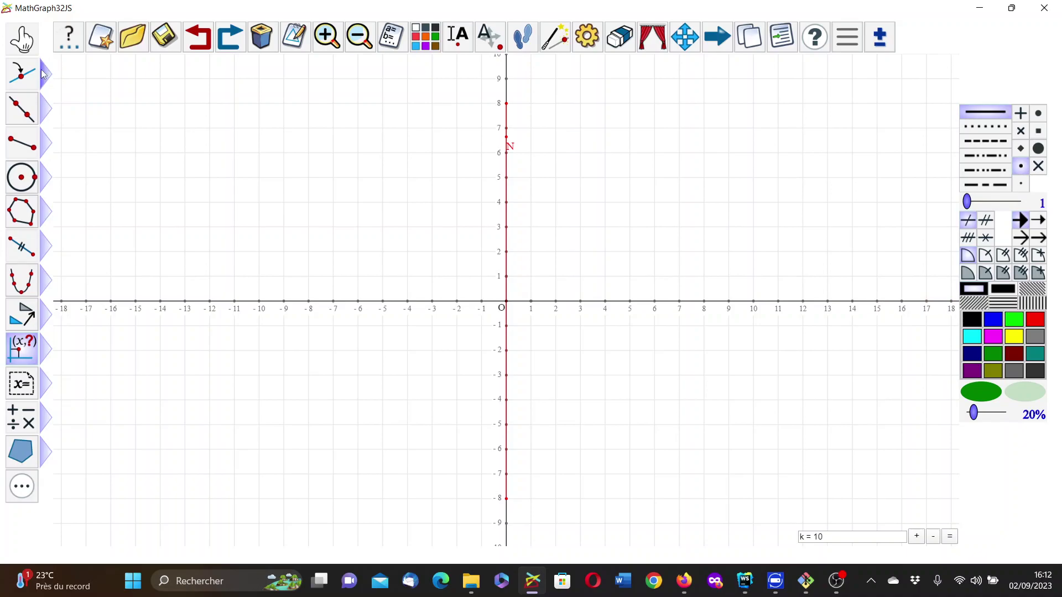
{"action": "mouse_move", "coordinate": [42, 73]}
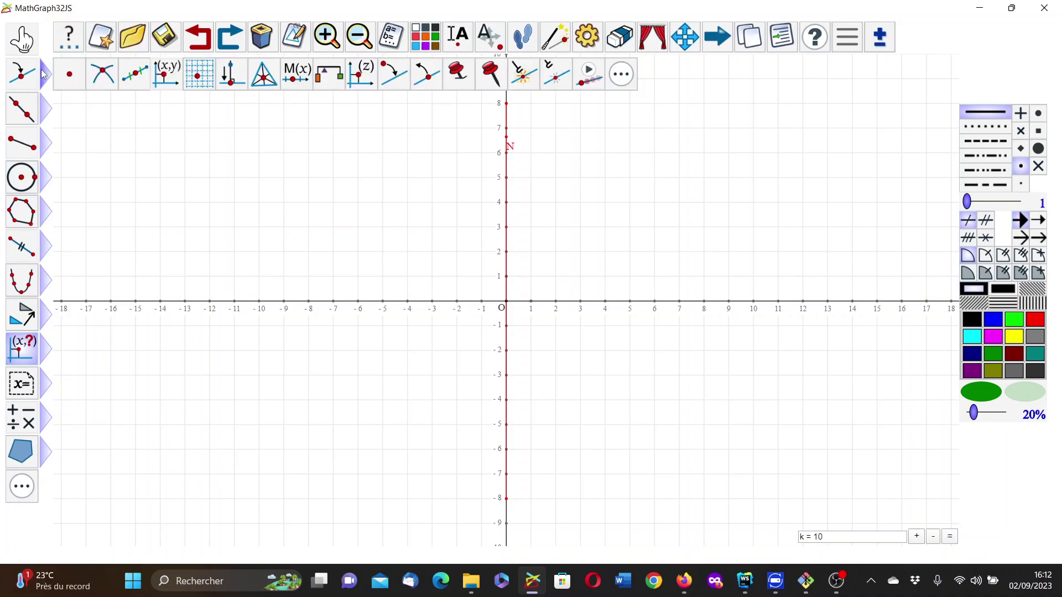
{"action": "left_click", "coordinate": [166, 73]}
{"action": "type", "text": "xmin"}
{"action": "key", "text": "Tab"}
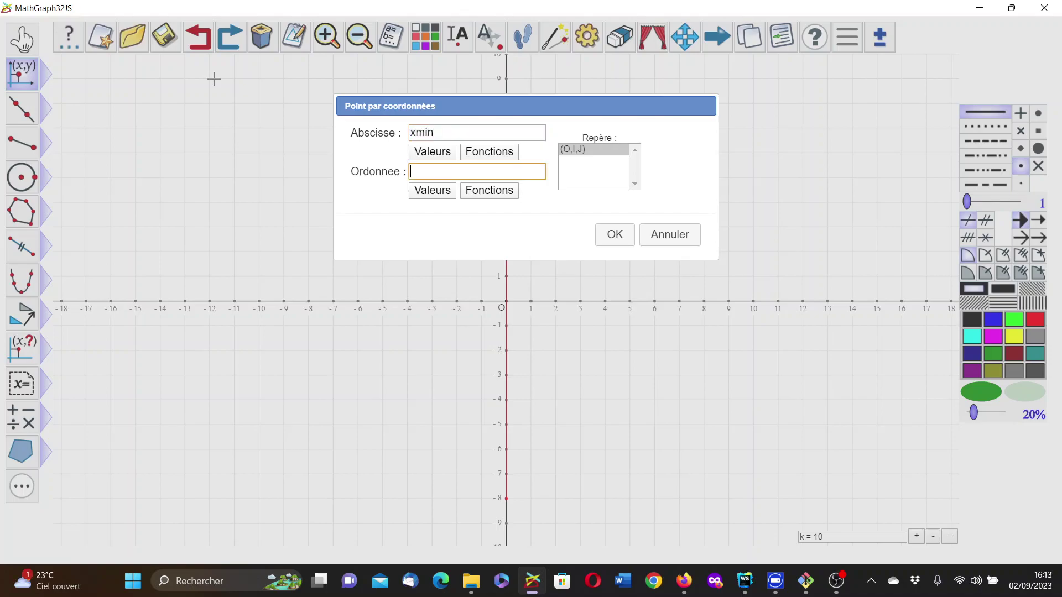
{"action": "type", "text": "yn"}
{"action": "key", "text": "BackSpace"}
{"action": "type", "text": "N"}
{"action": "key", "text": "Return"}
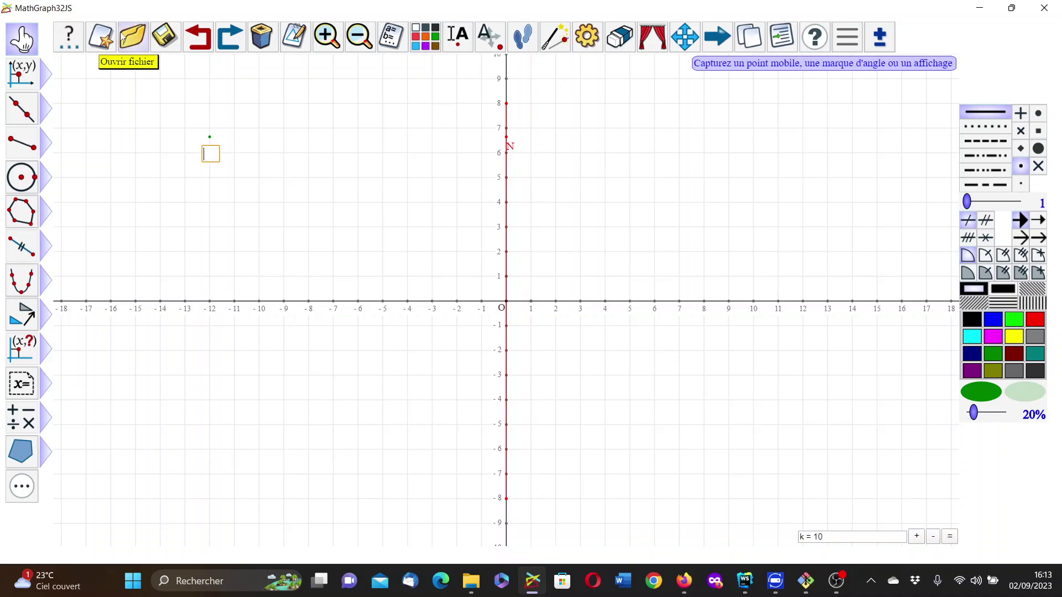
Step: Create a second green point by coordinates with abscissa xmax and ordinate yN
{"action": "left_click", "coordinate": [19, 79]}
{"action": "type", "text": "xmax"}
{"action": "key", "text": "Tab"}
{"action": "type", "text": "yN"}
{"action": "key", "text": "Return"}
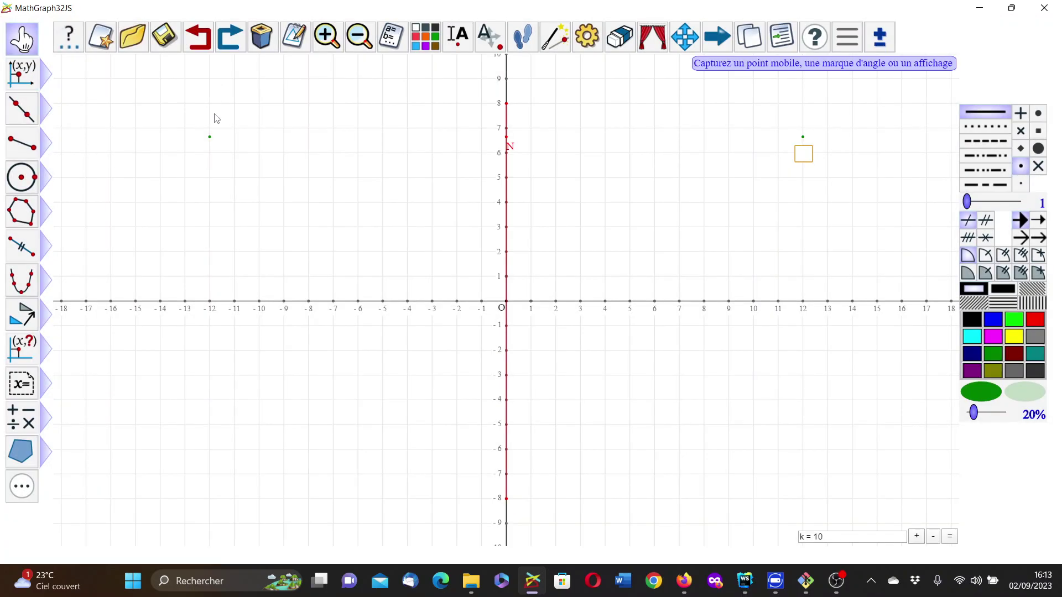
Step: Draw a green horizontal segment joining the xmin and xmax points at height yN
{"action": "left_click", "coordinate": [36, 145]}
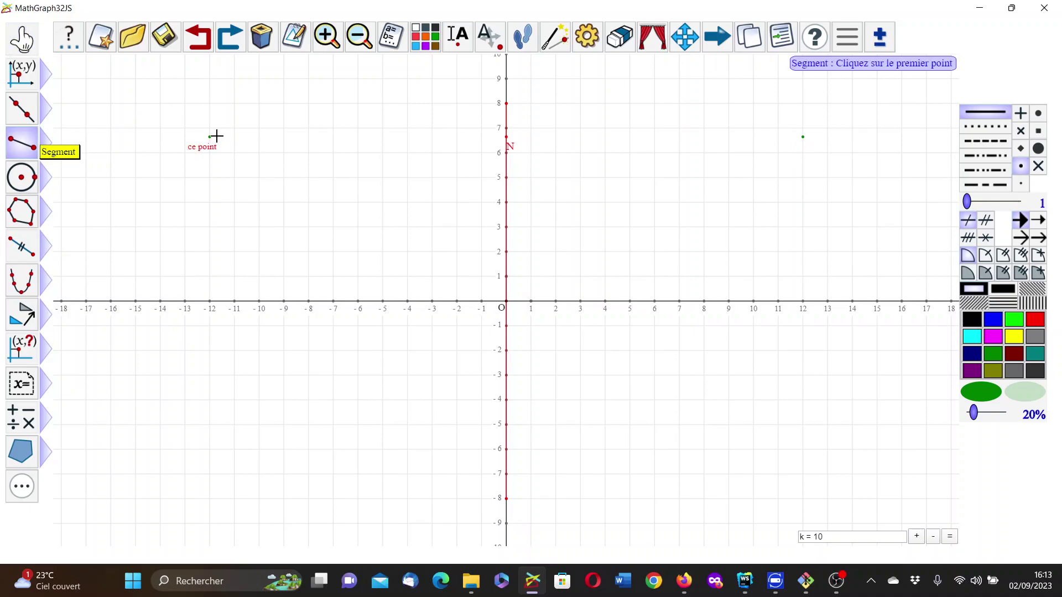
{"action": "left_click", "coordinate": [212, 135]}
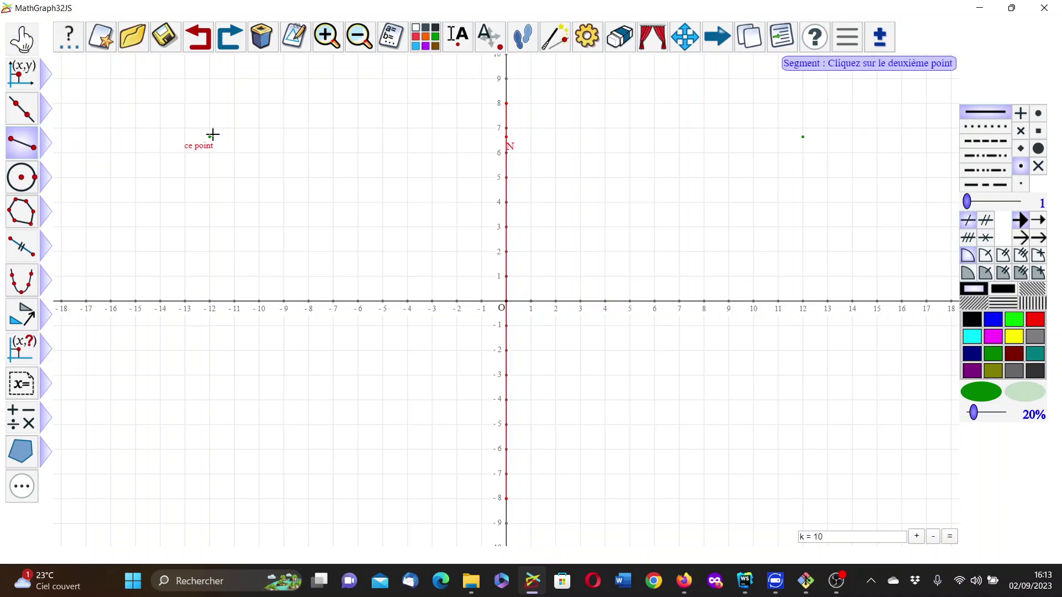
{"action": "left_click", "coordinate": [802, 137]}
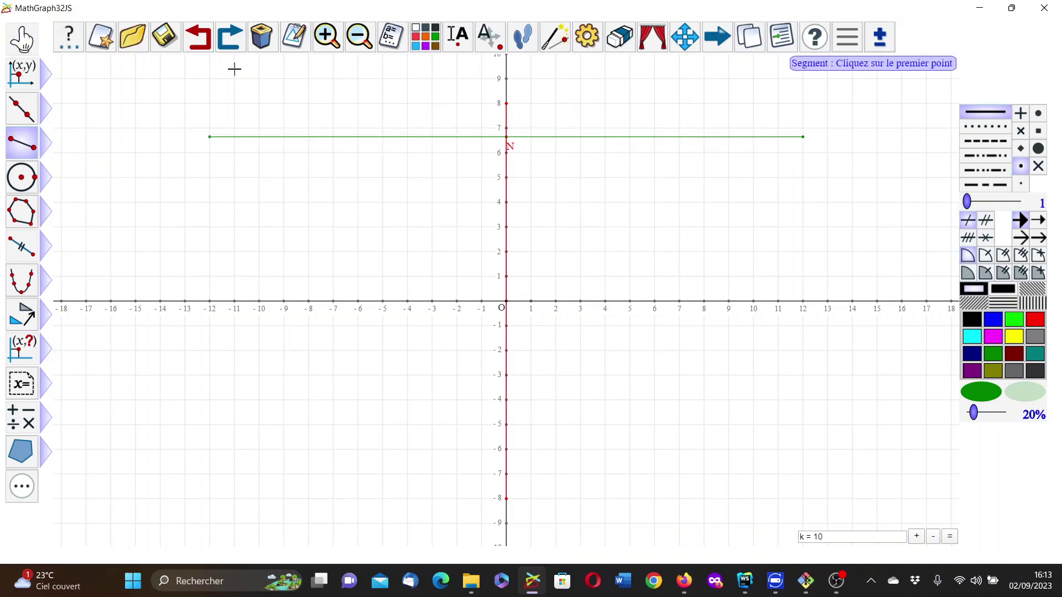
Step: Create a linked point on the green horizontal segment, between its xmin end and the y-axis, and name it M
{"action": "left_click", "coordinate": [46, 71]}
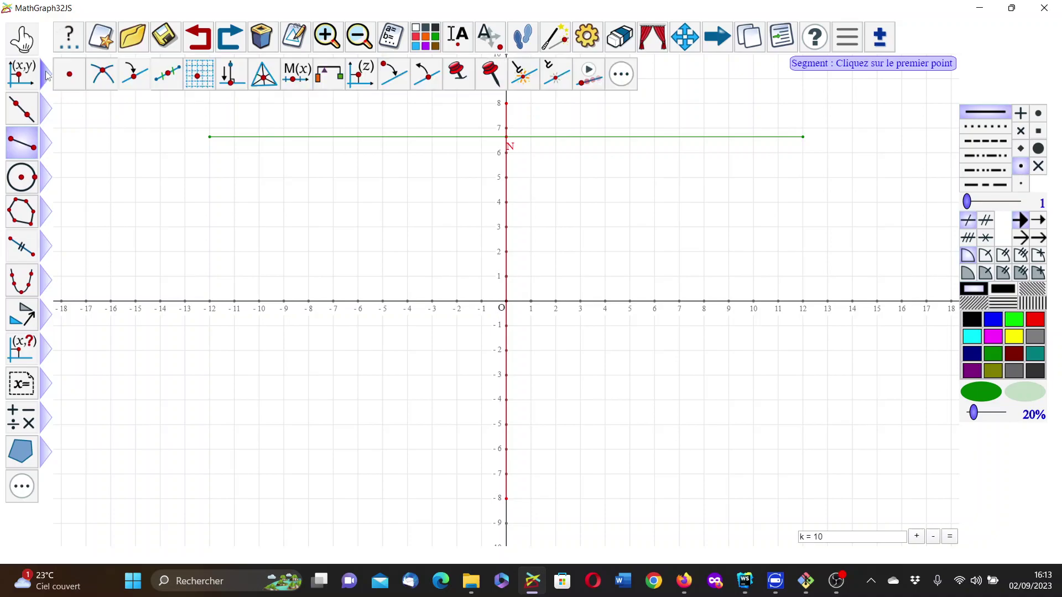
{"action": "left_click", "coordinate": [134, 70]}
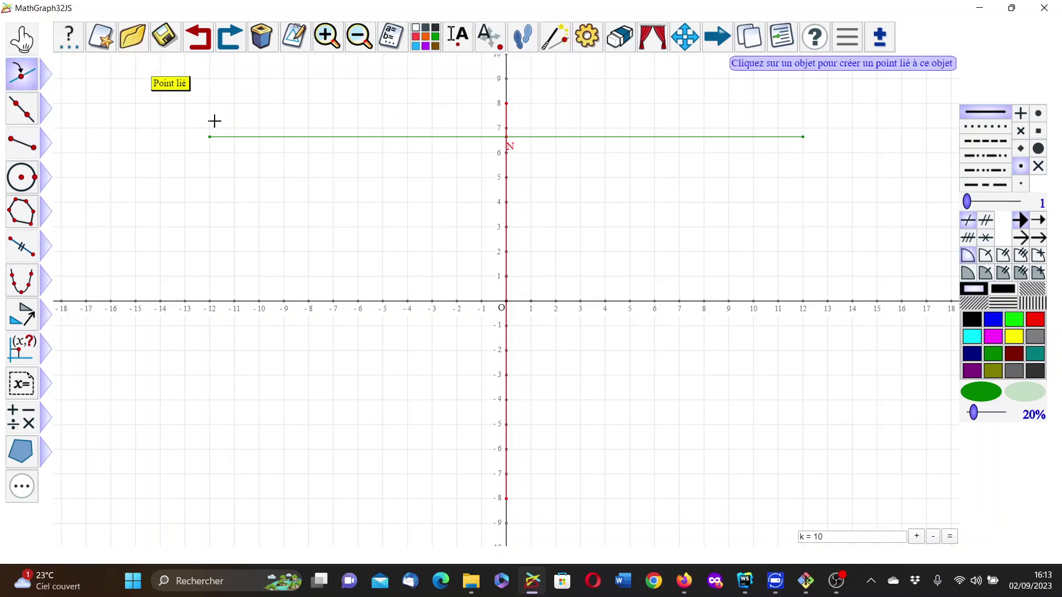
{"action": "left_click", "coordinate": [296, 137]}
{"action": "type", "text": "M"}
{"action": "key", "text": "Return"}
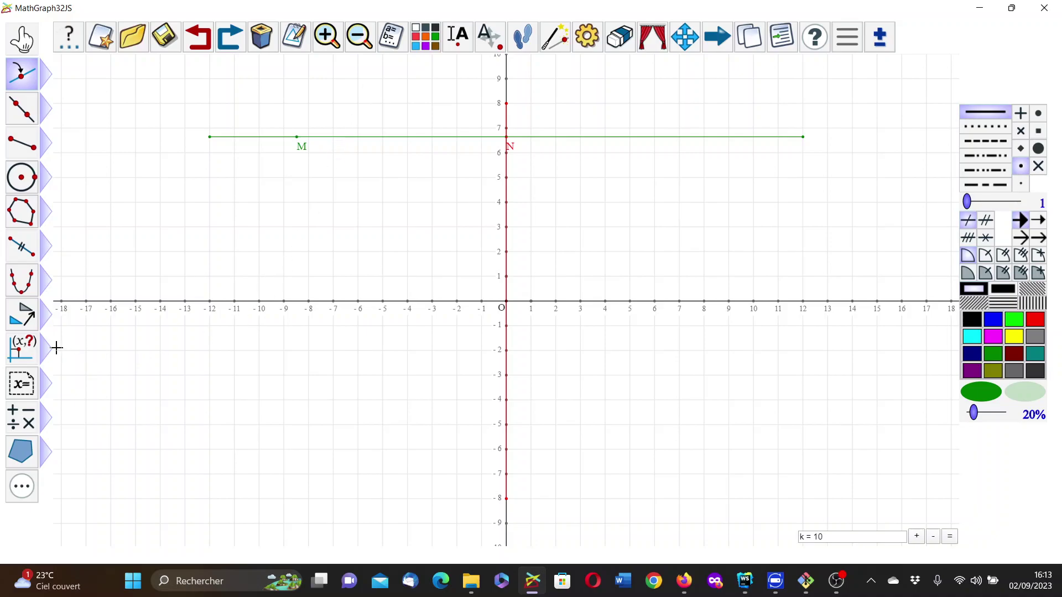
Step: Measure the abscissa of point M in the coordinate system (O,I,J) and name the measure xM
{"action": "mouse_move", "coordinate": [50, 355]}
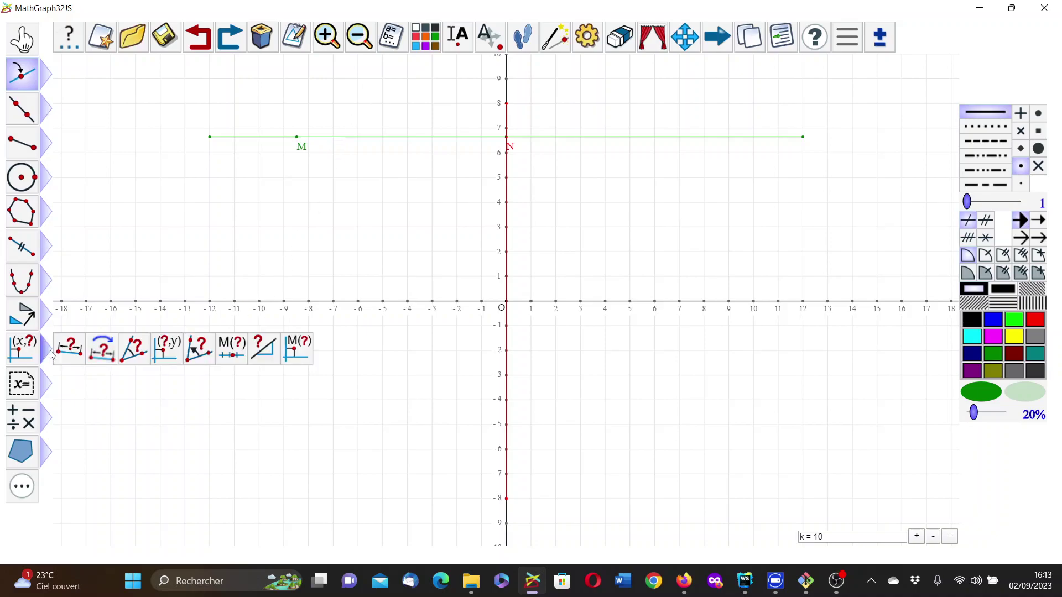
{"action": "left_click", "coordinate": [164, 349]}
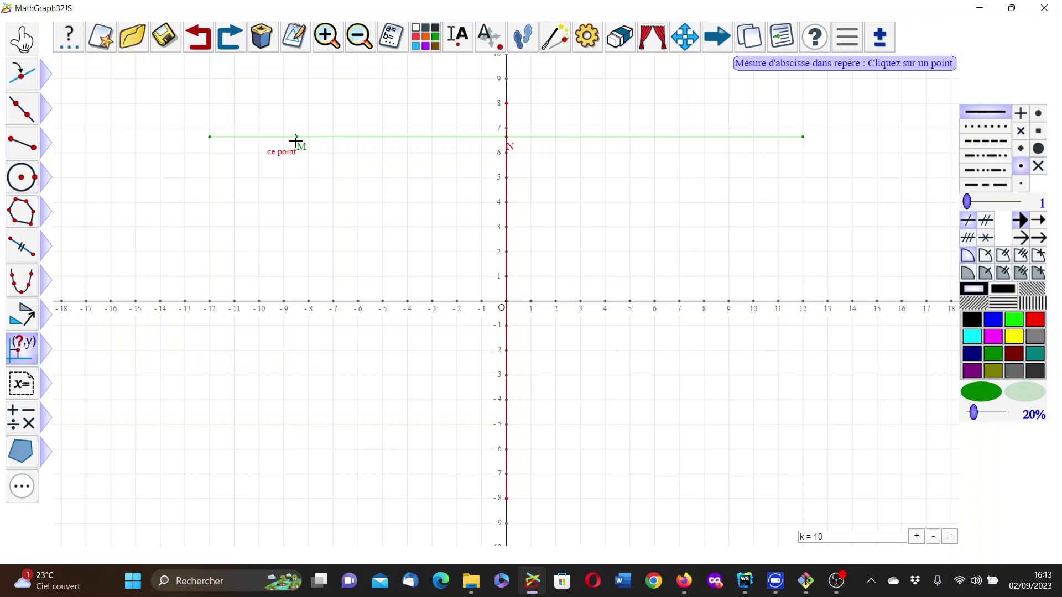
{"action": "left_click", "coordinate": [297, 137]}
{"action": "type", "text": "xM"}
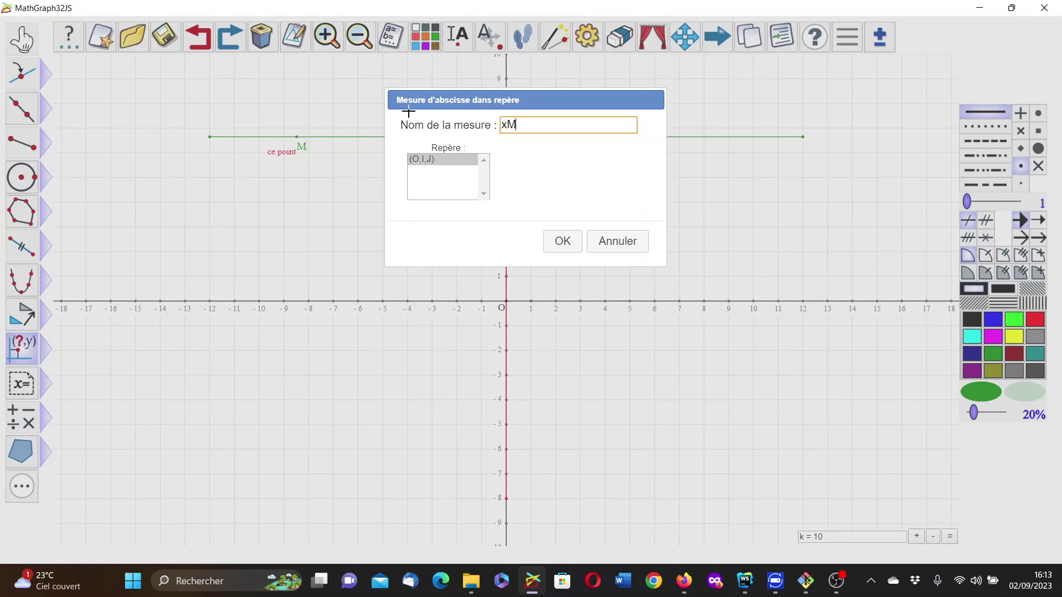
{"action": "key", "text": "Return"}
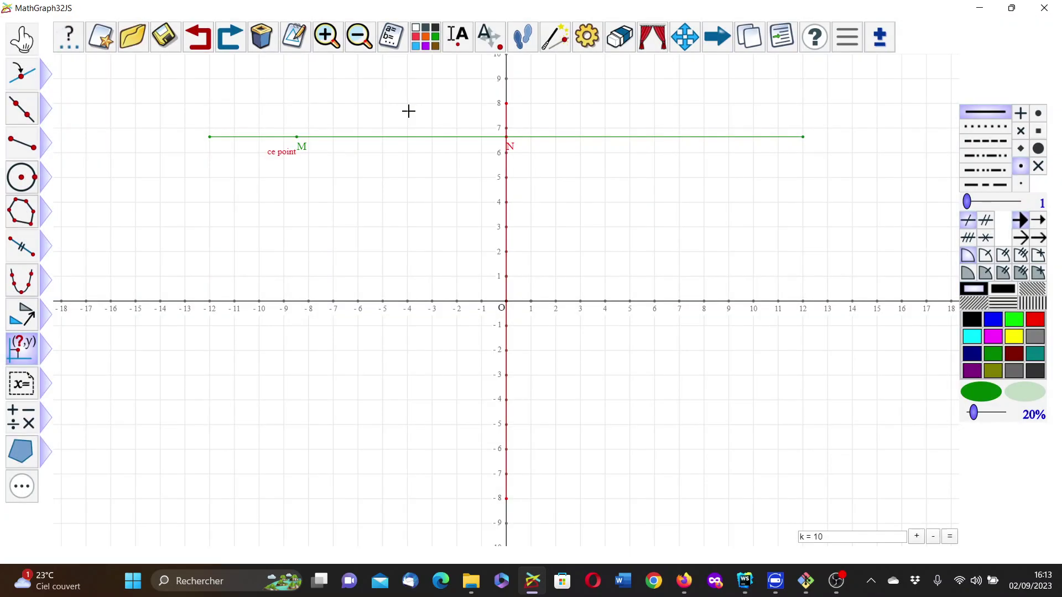
Step: Measure the ordinate of point M in the coordinate system (O,I,J) and name the measure yM
{"action": "left_click", "coordinate": [46, 348]}
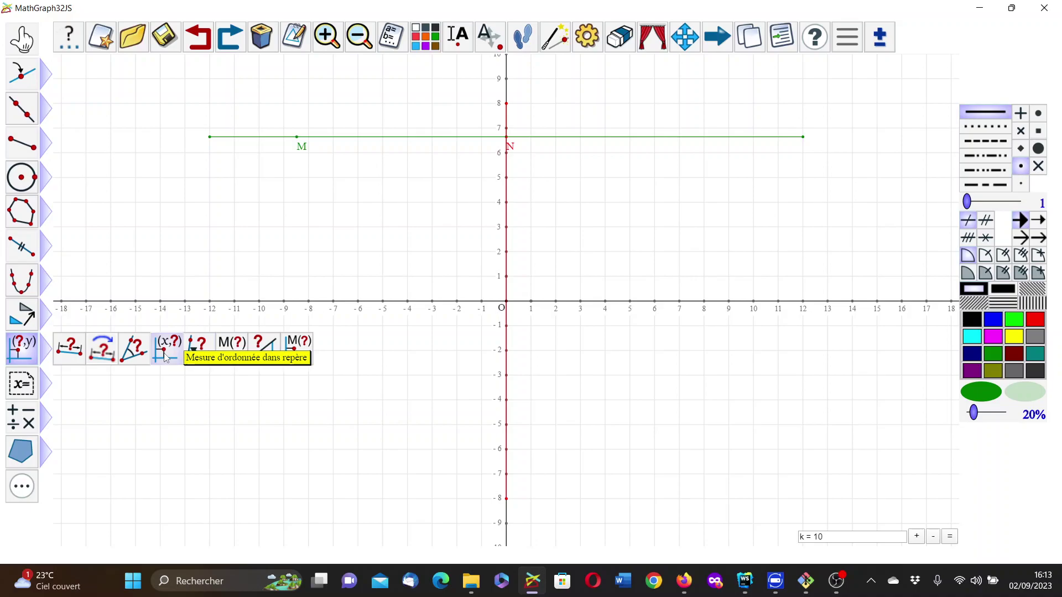
{"action": "left_click", "coordinate": [168, 356]}
{"action": "left_click", "coordinate": [300, 134]}
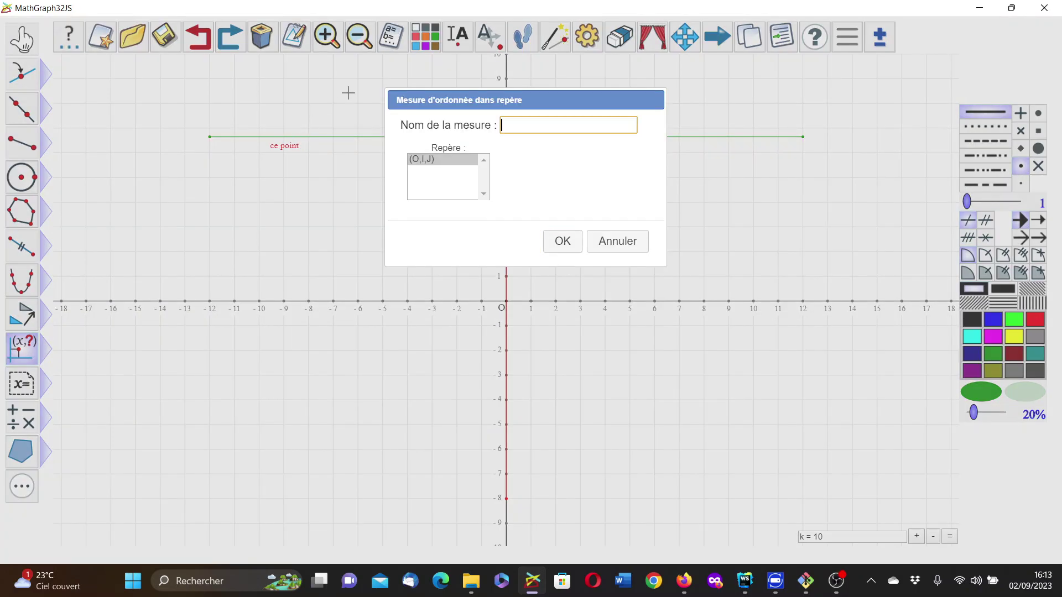
{"action": "type", "text": "yM"}
{"action": "key", "text": "Return"}
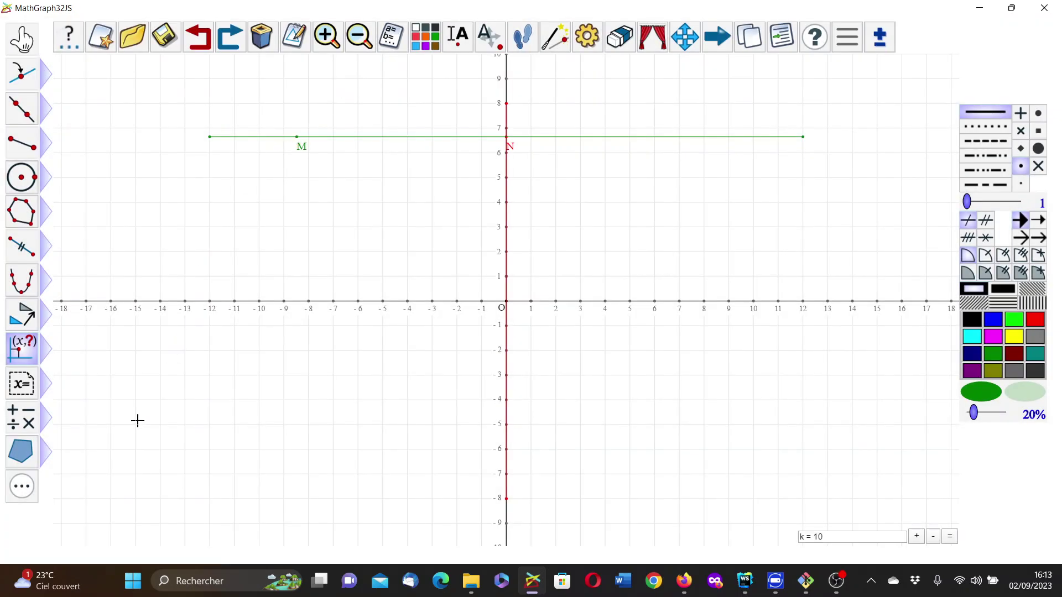
Step: Create a real calculation named test with the formula f(xM,yM)=1
{"action": "left_click", "coordinate": [20, 419]}
{"action": "type", "text": "test"}
{"action": "key", "text": "Tab"}
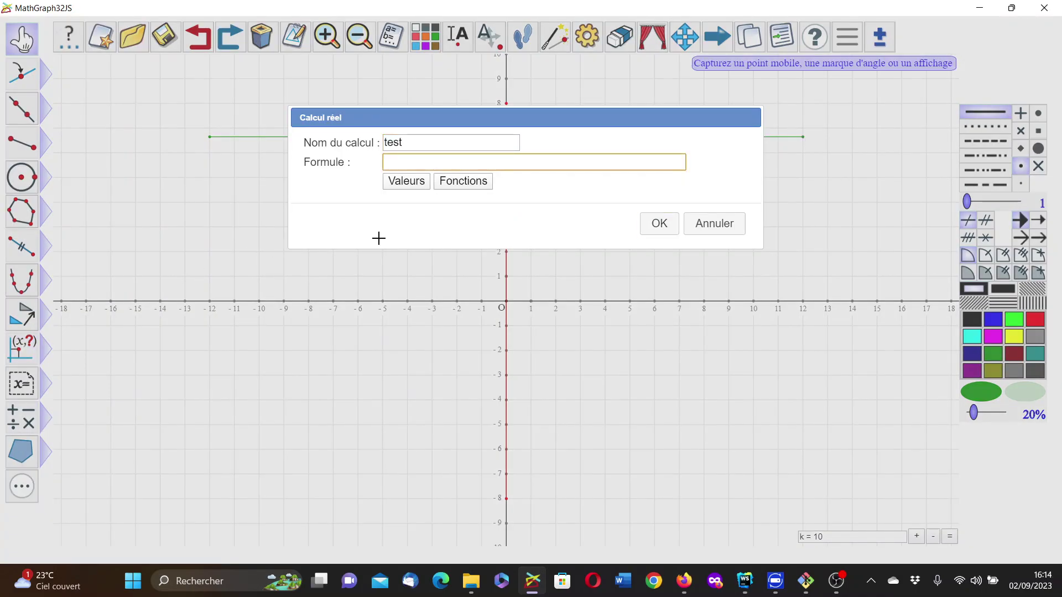
{"action": "type", "text": "f(xM,yM)=1"}
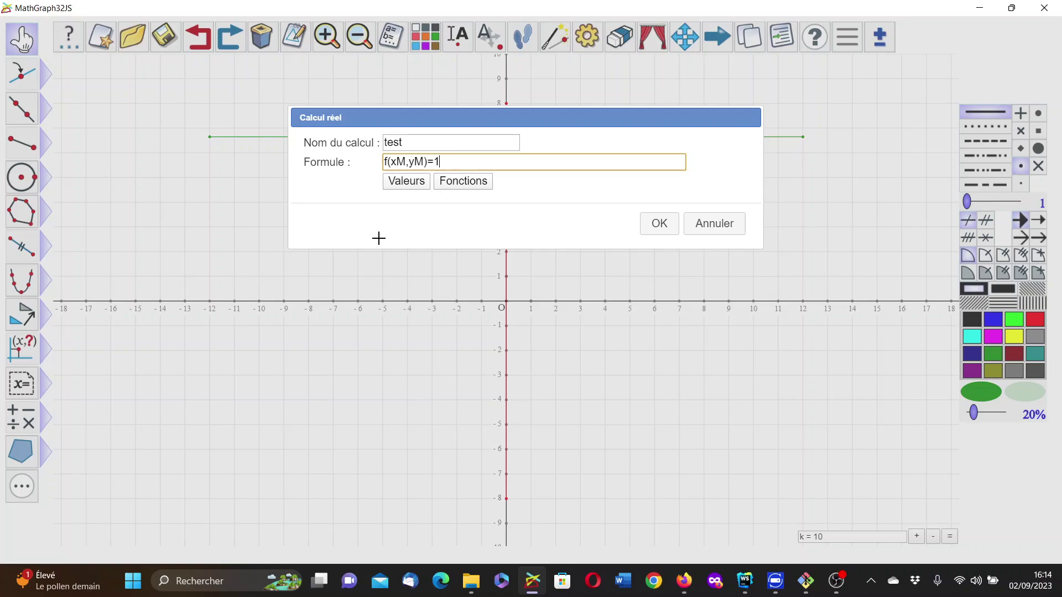
{"action": "key", "text": "Return"}
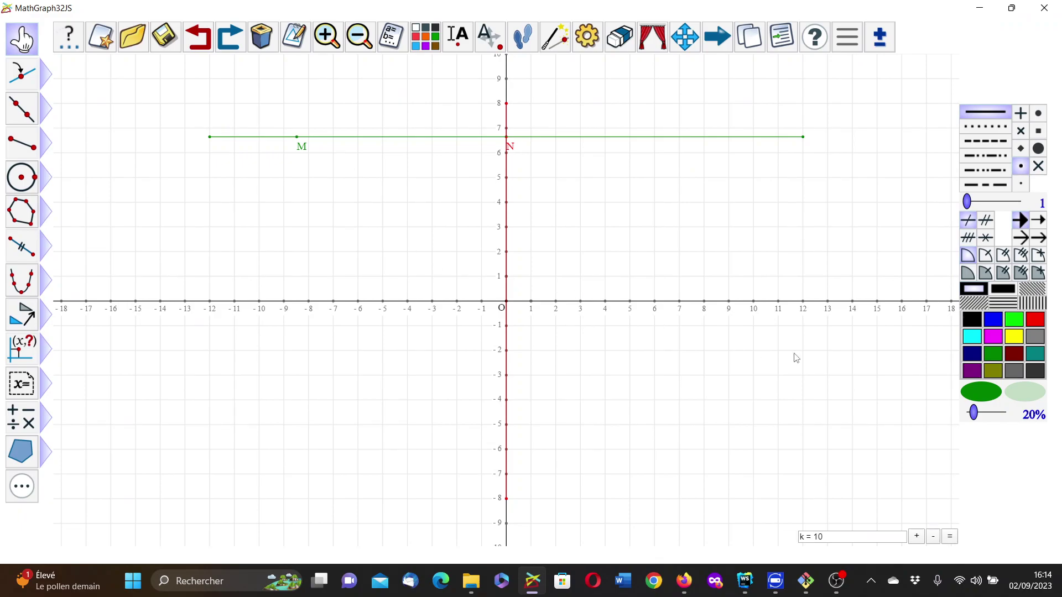
Step: Construct the magenta image of point M under the homothety with centre O and ratio 1/test, leaving it unnamed
{"action": "left_click", "coordinate": [993, 339]}
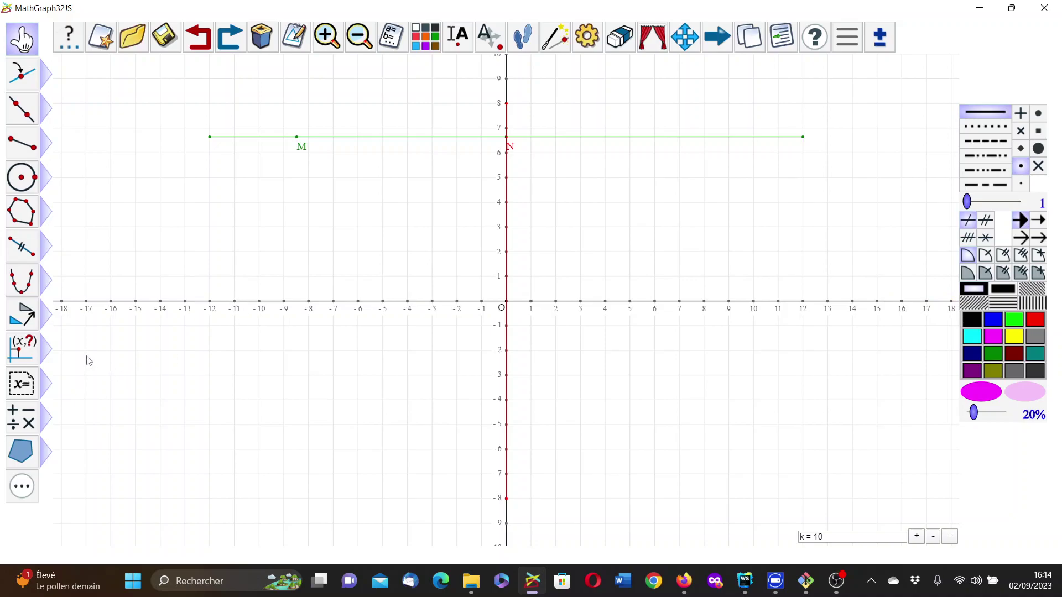
{"action": "left_click", "coordinate": [22, 319]}
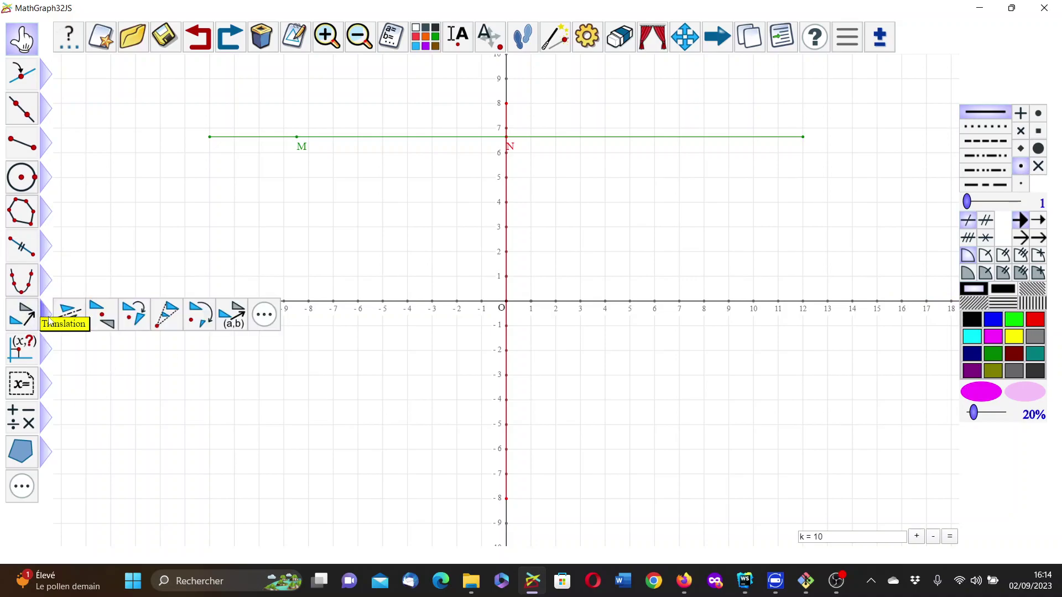
{"action": "left_click", "coordinate": [164, 319]}
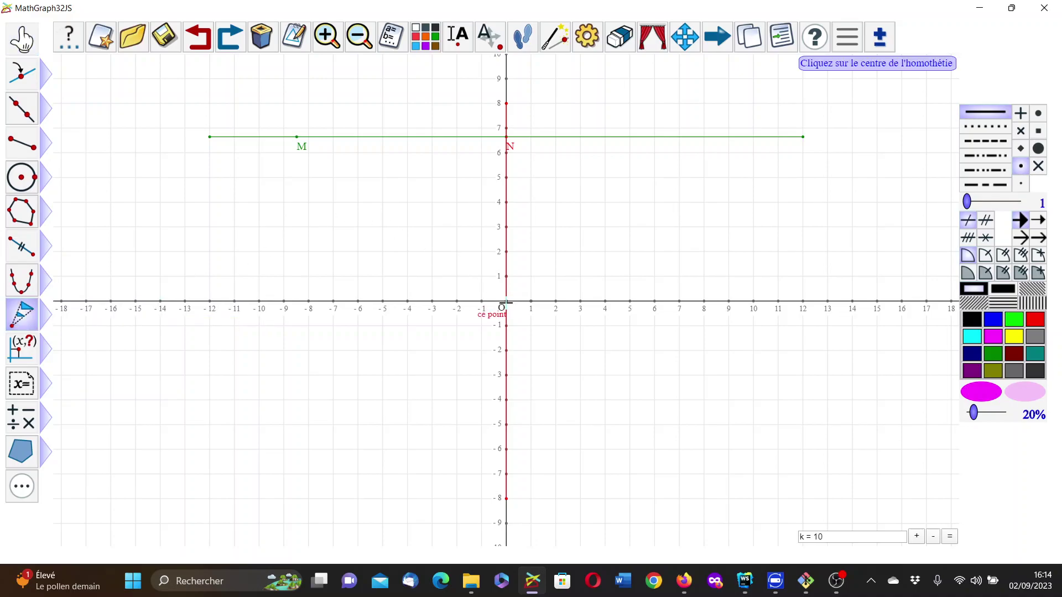
{"action": "left_click", "coordinate": [506, 302]}
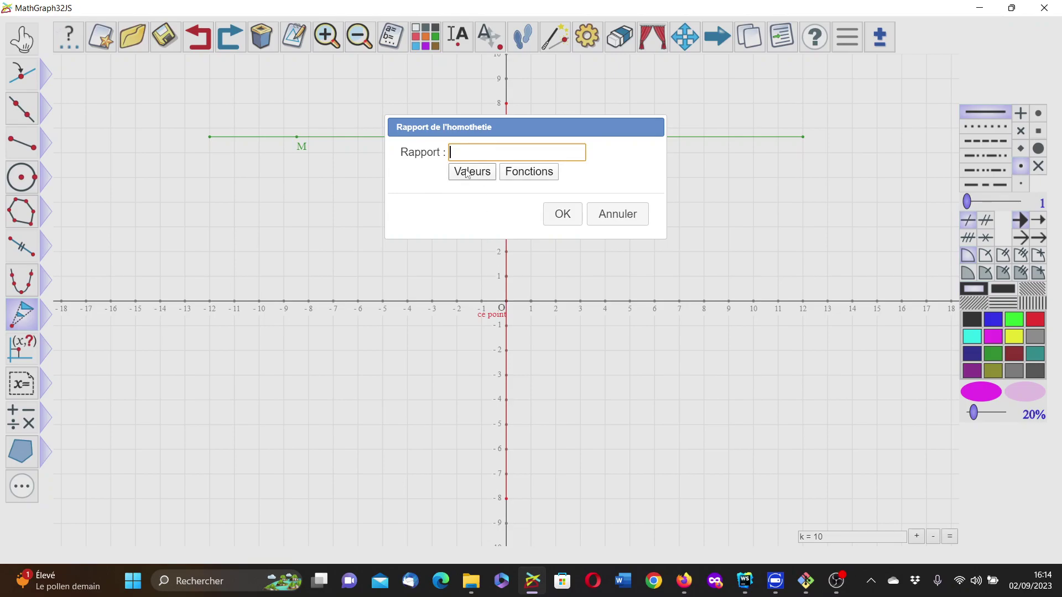
{"action": "type", "text": "1/test"}
{"action": "left_click", "coordinate": [564, 215]}
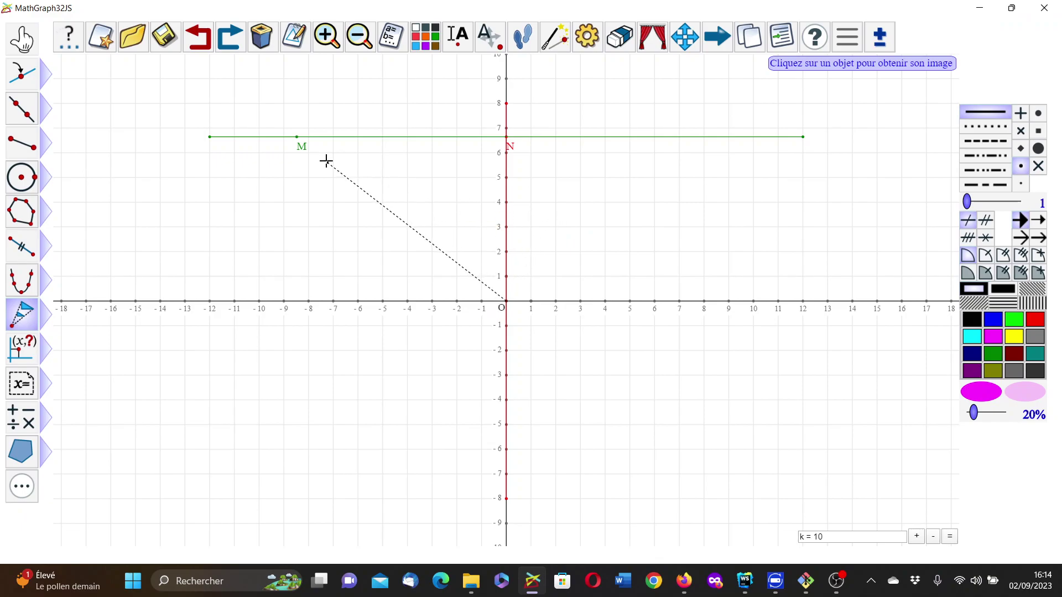
{"action": "left_click", "coordinate": [294, 138]}
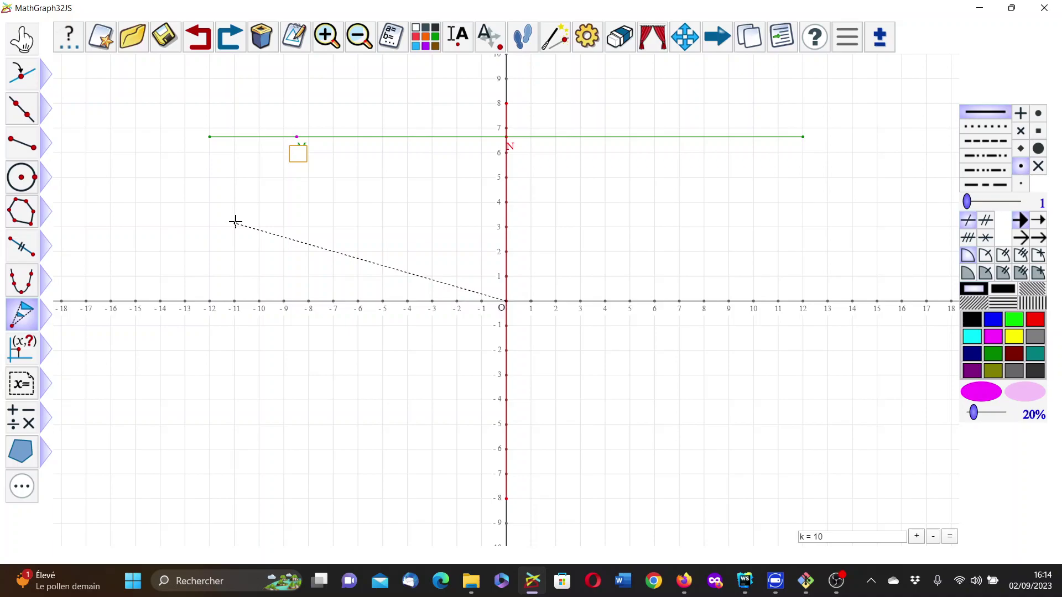
{"action": "left_click", "coordinate": [12, 43]}
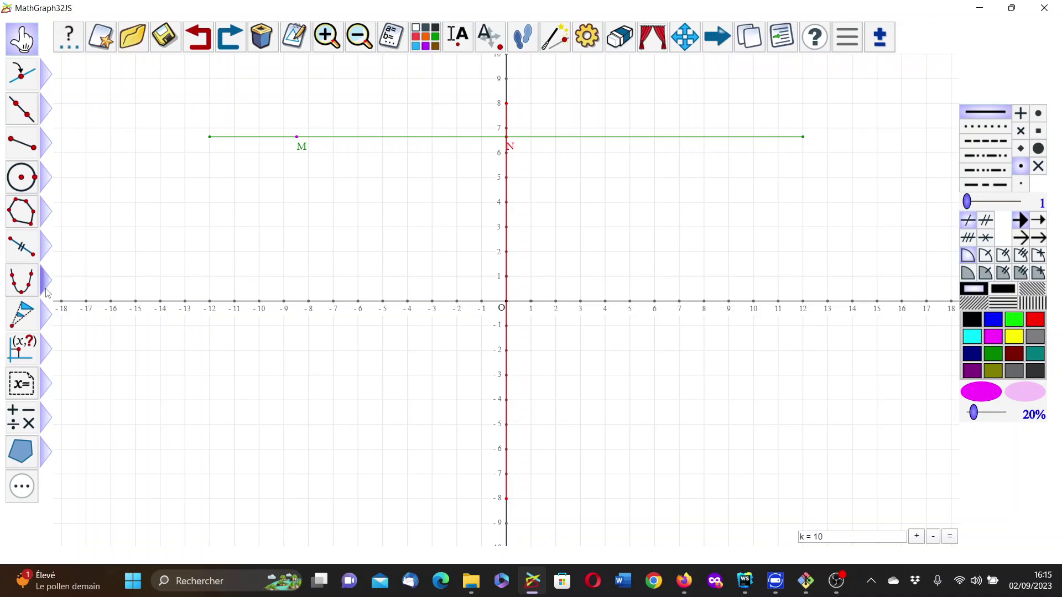
Step: Create a magenta locus of 400 unconnected points traced by the constructed image point as linked point M moves
{"action": "mouse_move", "coordinate": [49, 286]}
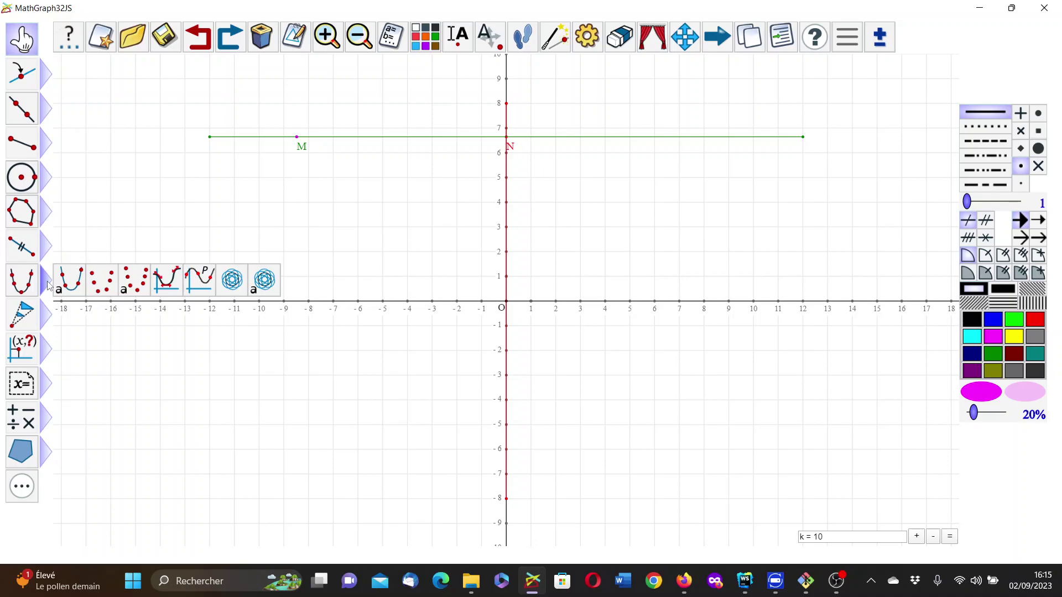
{"action": "left_click", "coordinate": [102, 281]}
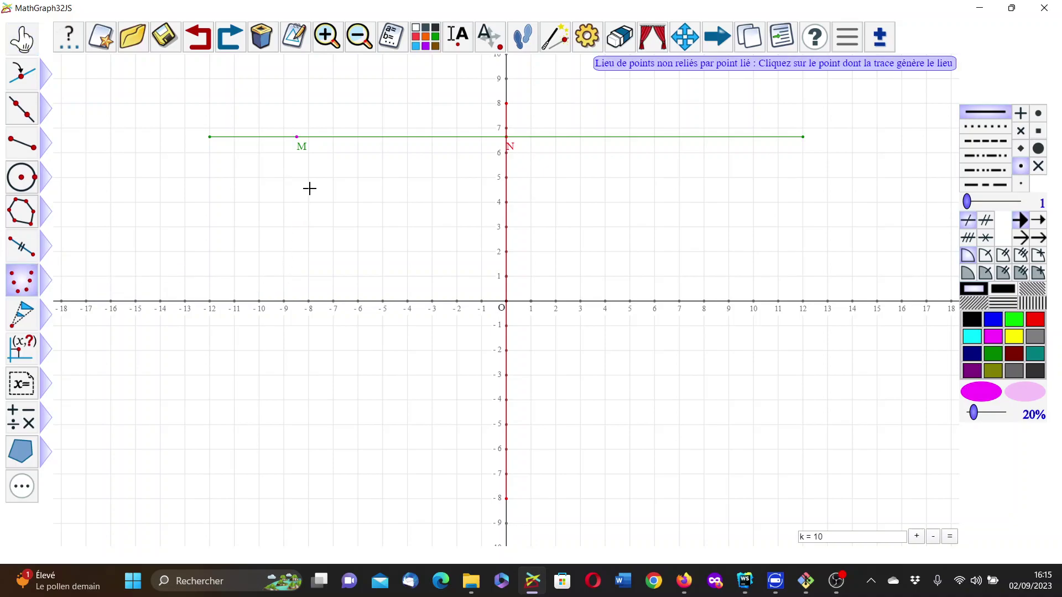
{"action": "left_click", "coordinate": [296, 136]}
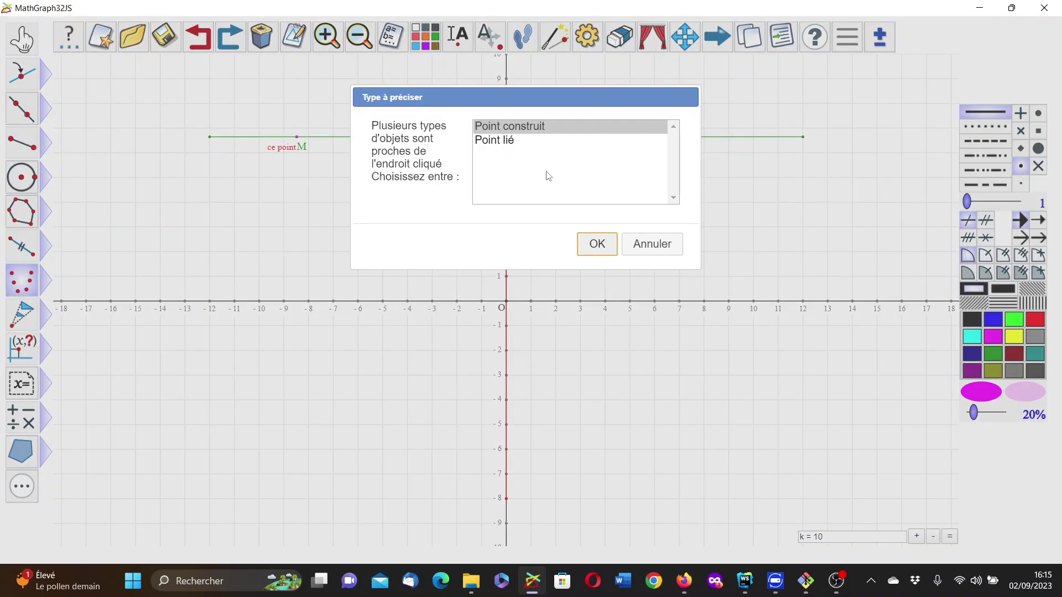
{"action": "left_click", "coordinate": [598, 245]}
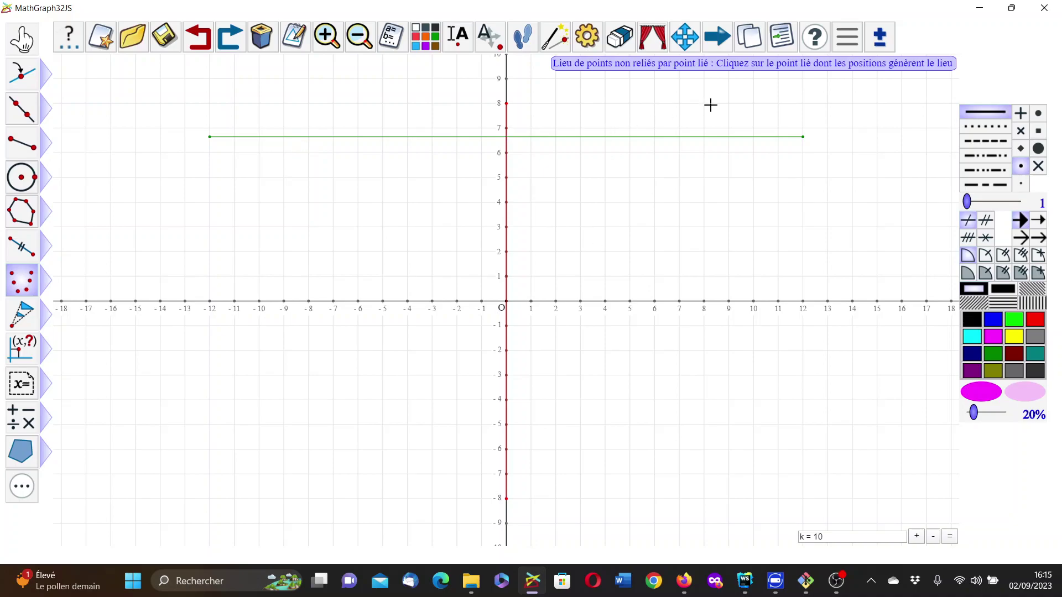
{"action": "left_click", "coordinate": [297, 136]}
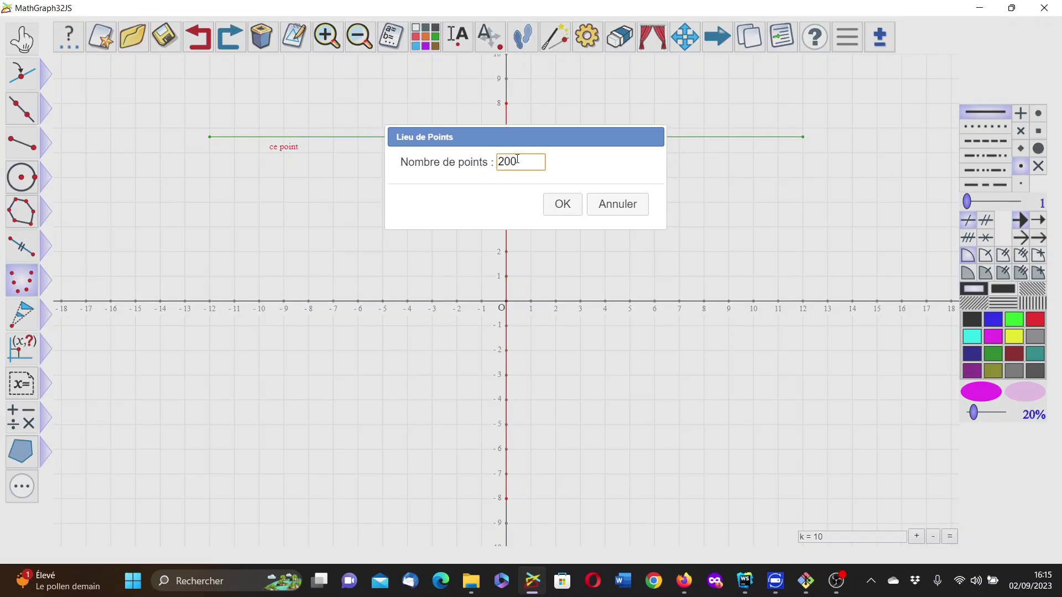
{"action": "left_click_drag", "start_coordinate": [517, 161], "coordinate": [475, 166]}
{"action": "type", "text": "400"}
{"action": "left_click", "coordinate": [568, 205]}
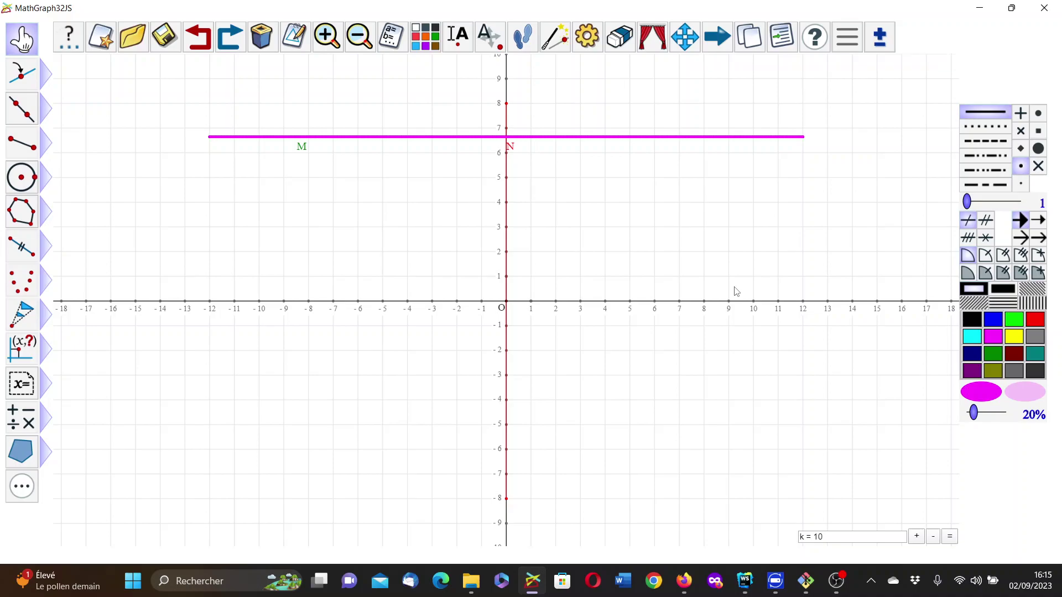
Step: Change the formula of function f to x+y>=0, and move point N down the y-axis to about 5.8
{"action": "left_click", "coordinate": [391, 37]}
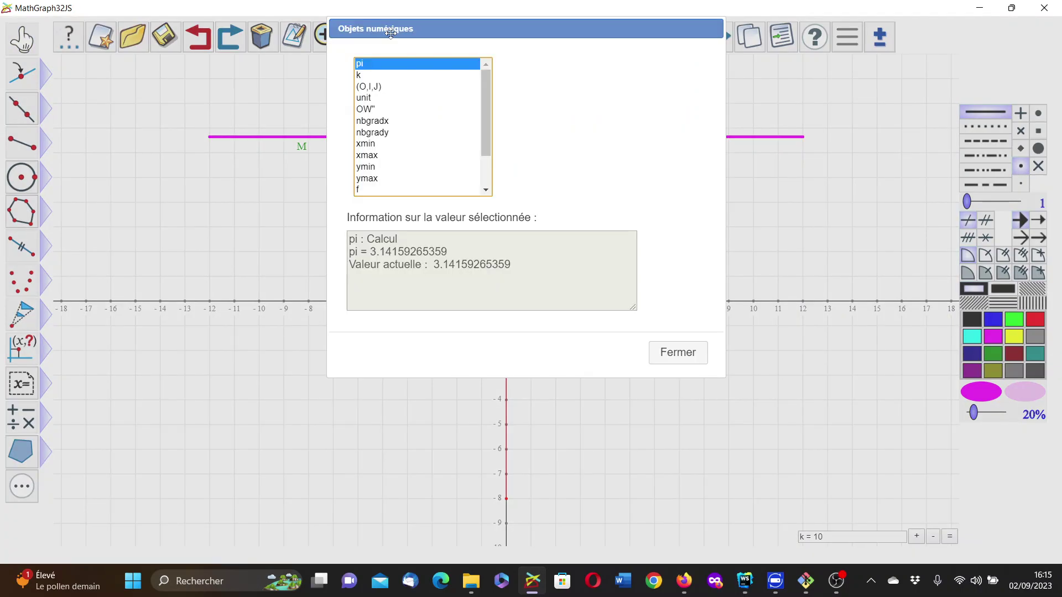
{"action": "double_click", "coordinate": [365, 189]}
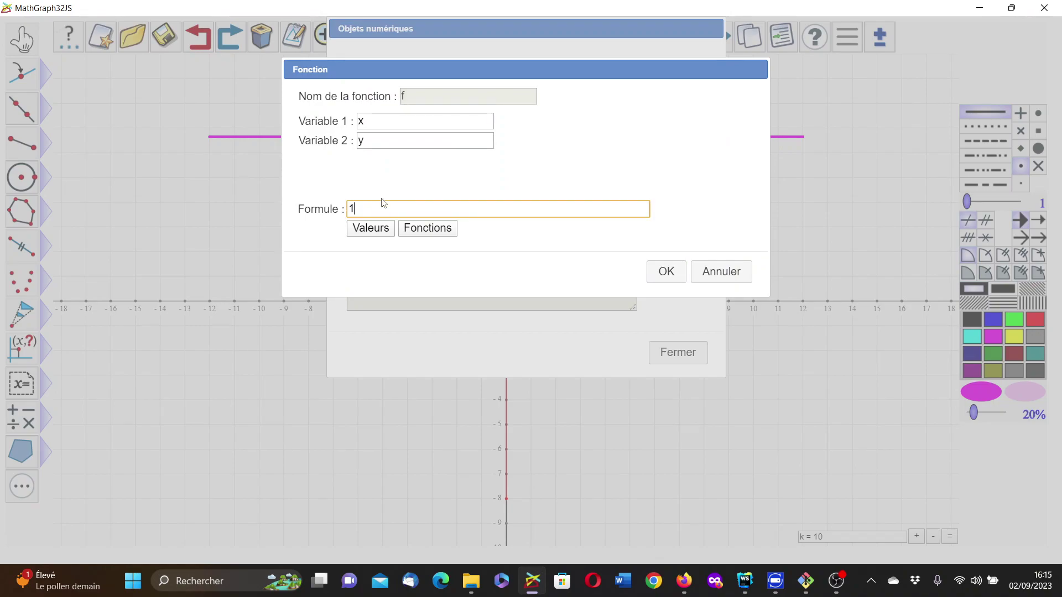
{"action": "type", "text": "x+y>=0"}
{"action": "key", "text": "Return"}
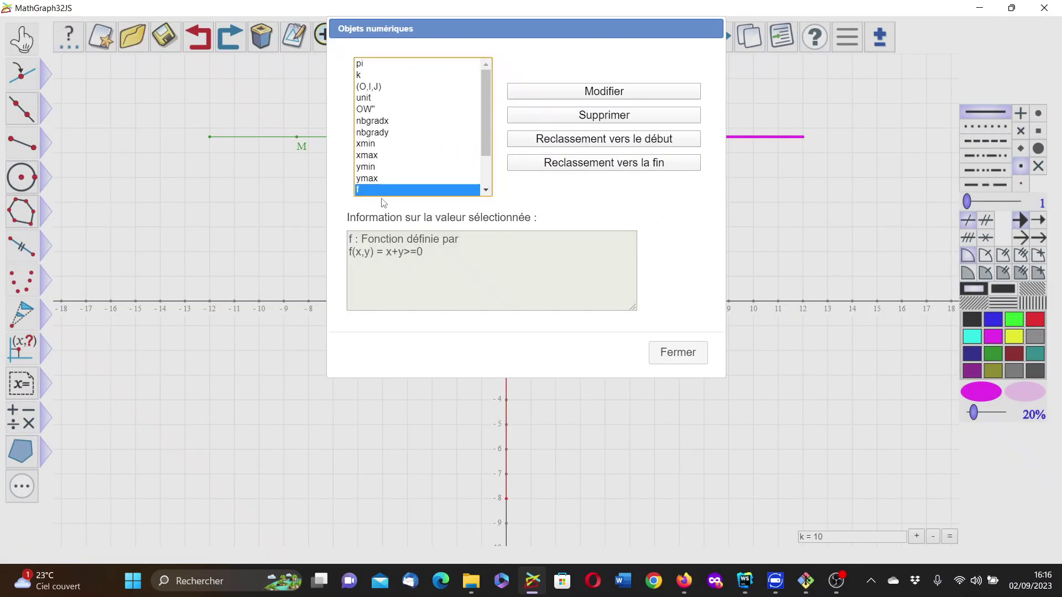
{"action": "left_click", "coordinate": [684, 358]}
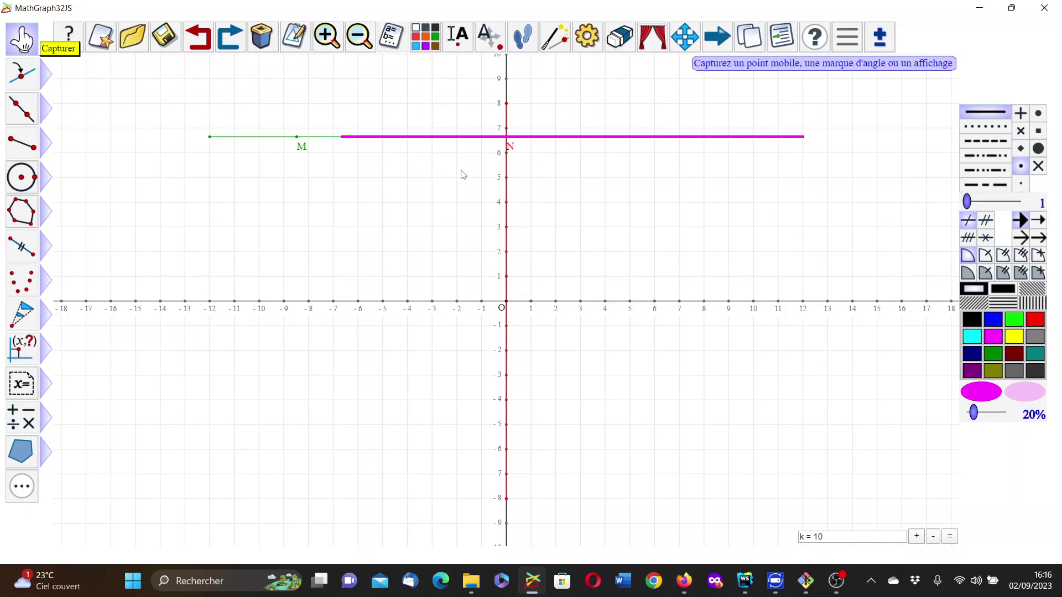
{"action": "left_click_drag", "start_coordinate": [508, 146], "coordinate": [497, 166]}
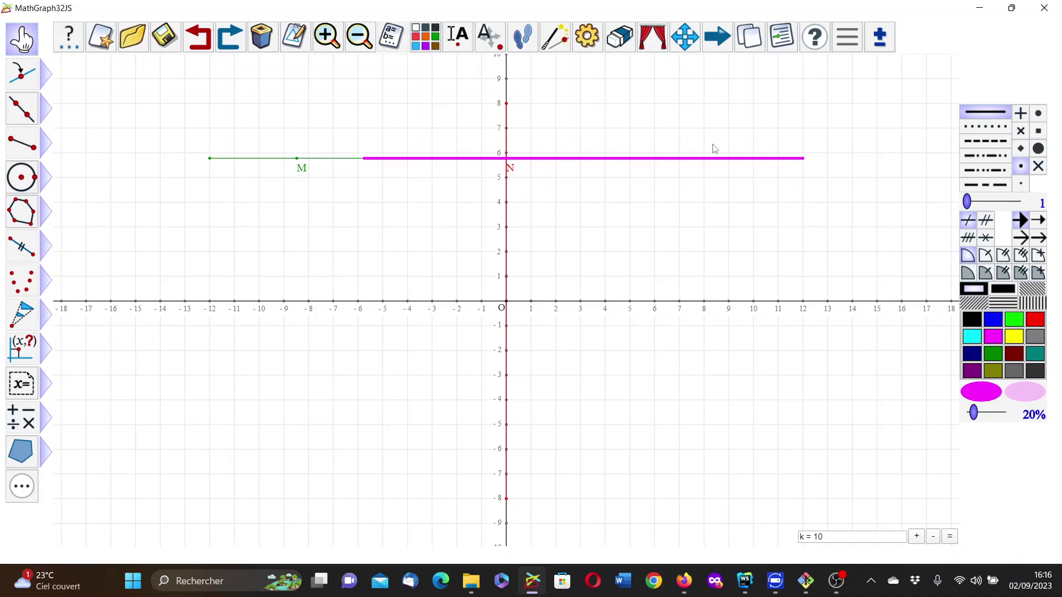
Step: Apply the smallest dot point style to the magenta discrete point locus
{"action": "left_click", "coordinate": [1022, 185]}
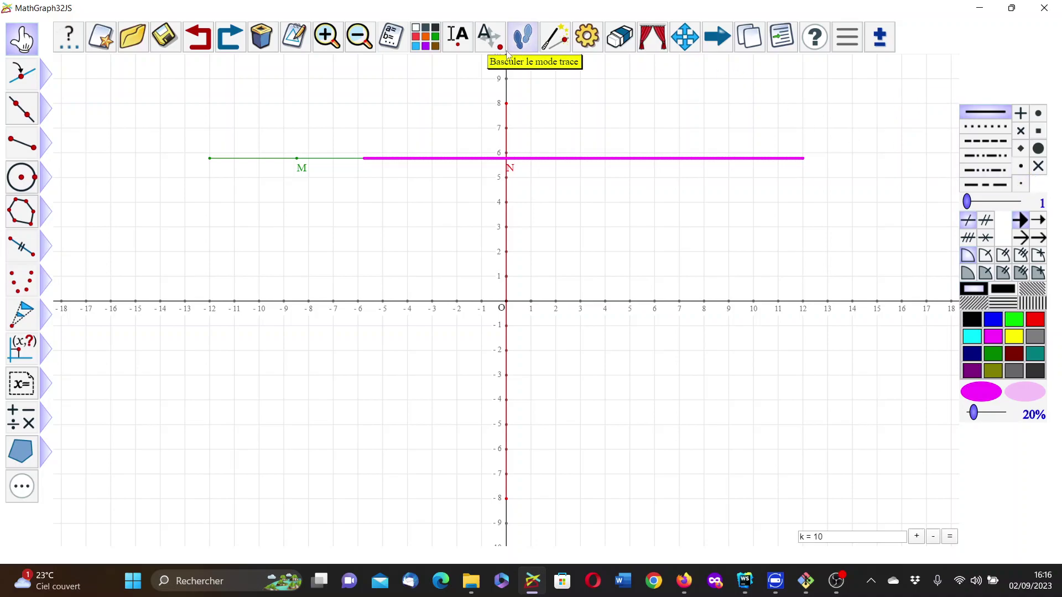
{"action": "left_click", "coordinate": [425, 39]}
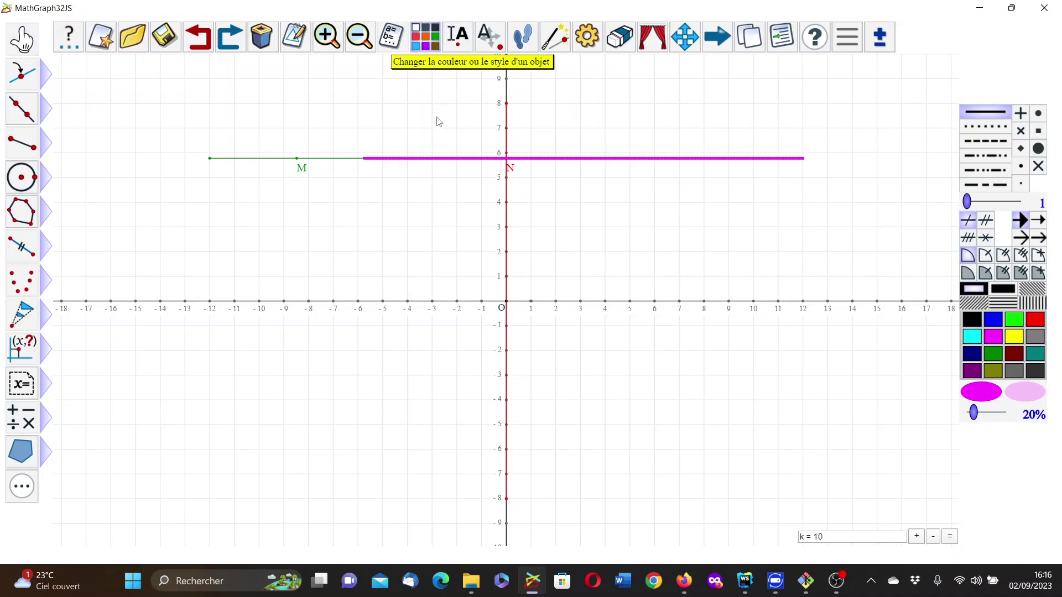
{"action": "left_click", "coordinate": [440, 160]}
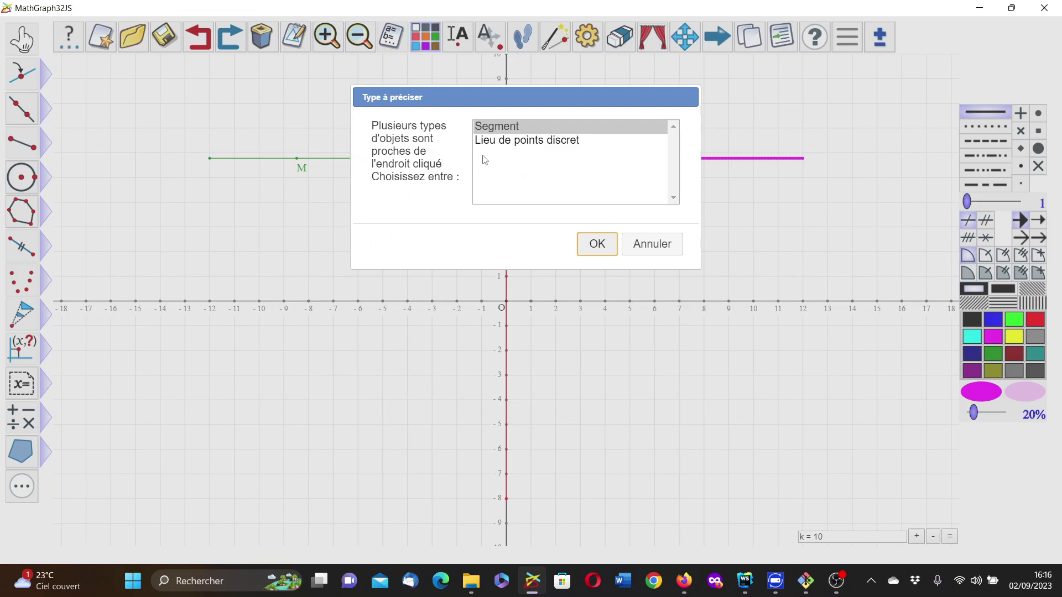
{"action": "left_click", "coordinate": [519, 143]}
{"action": "left_click", "coordinate": [597, 244]}
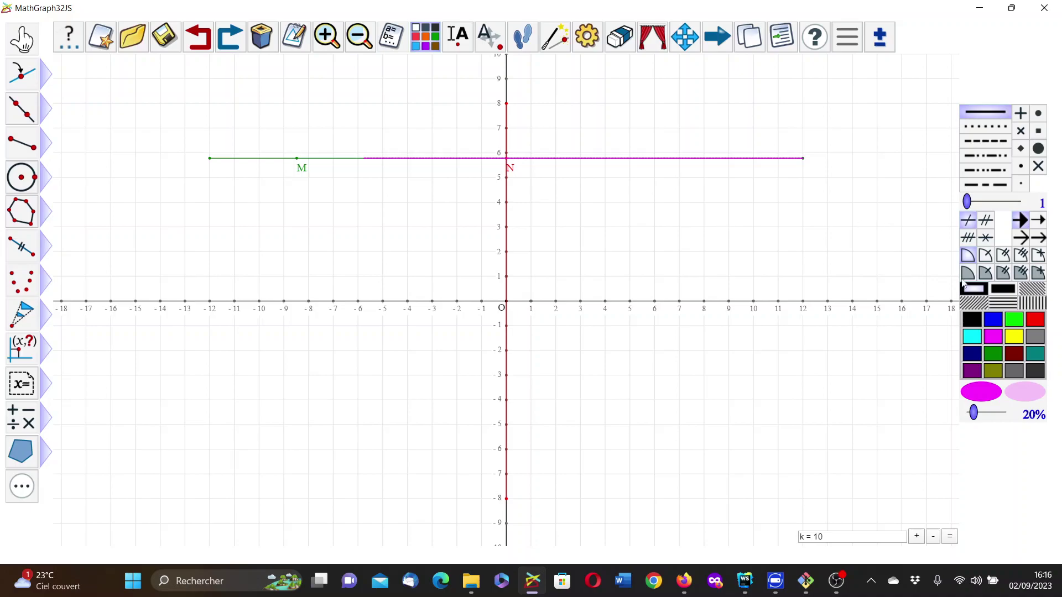
Step: Create a blue object locus of the discrete point locus, generated by linked point N with k*30 positions
{"action": "left_click", "coordinate": [991, 321]}
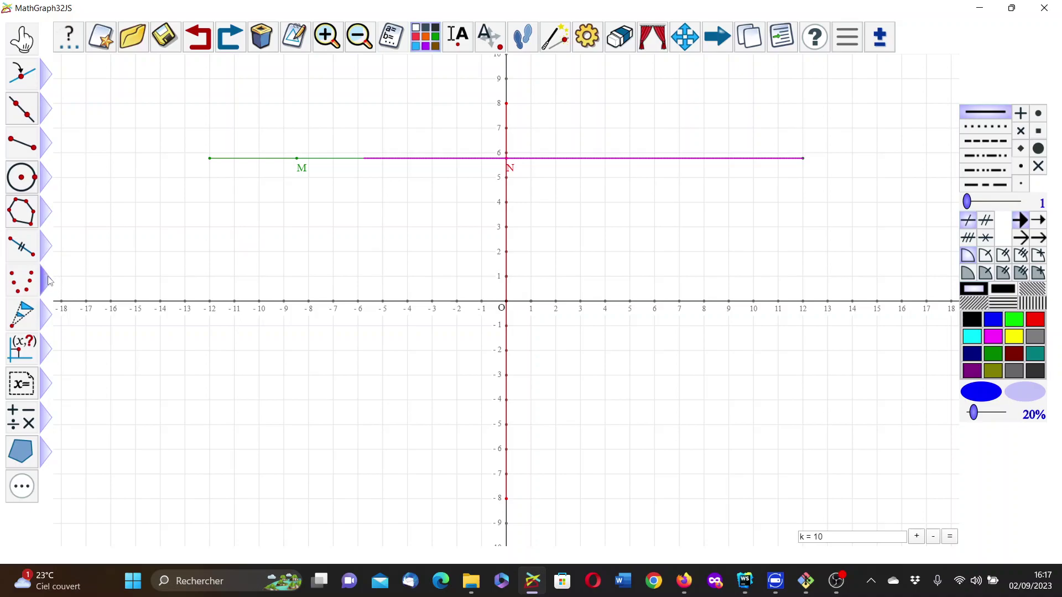
{"action": "mouse_move", "coordinate": [48, 280]}
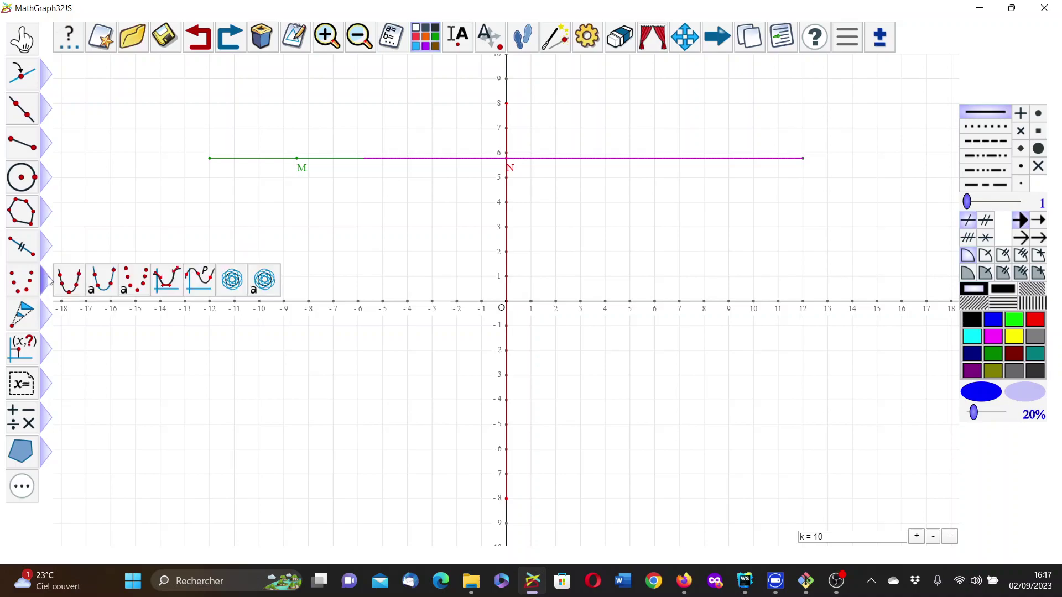
{"action": "left_click", "coordinate": [232, 280]}
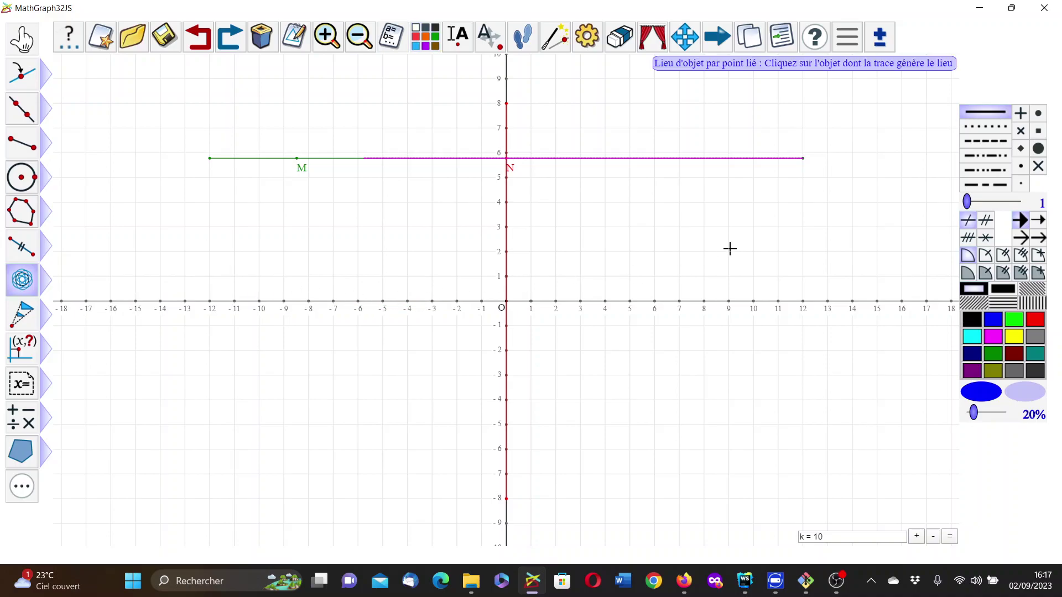
{"action": "left_click", "coordinate": [605, 157]}
{"action": "left_click", "coordinate": [556, 142]}
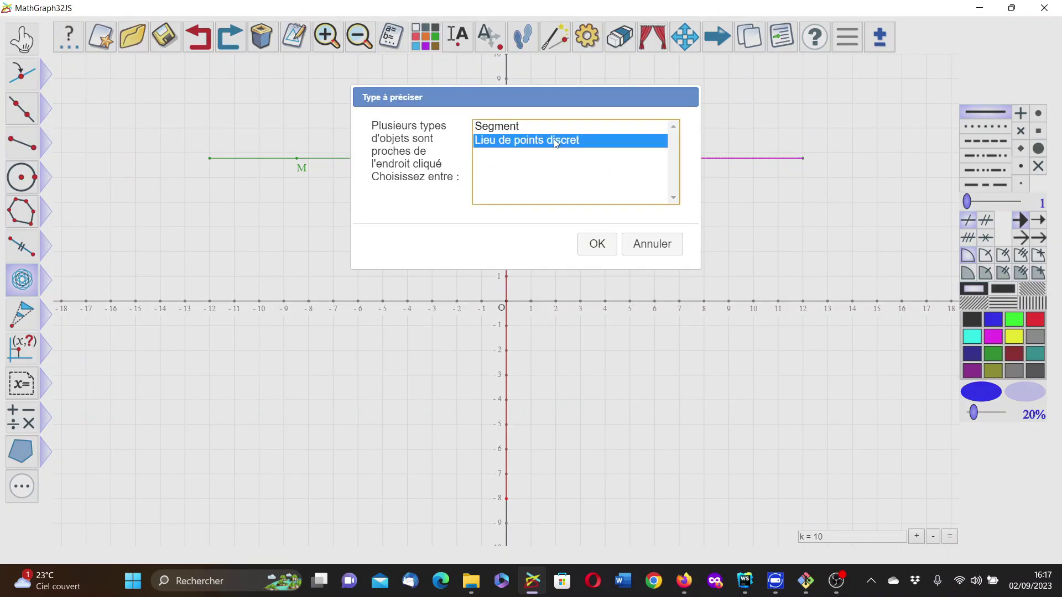
{"action": "left_click", "coordinate": [602, 244]}
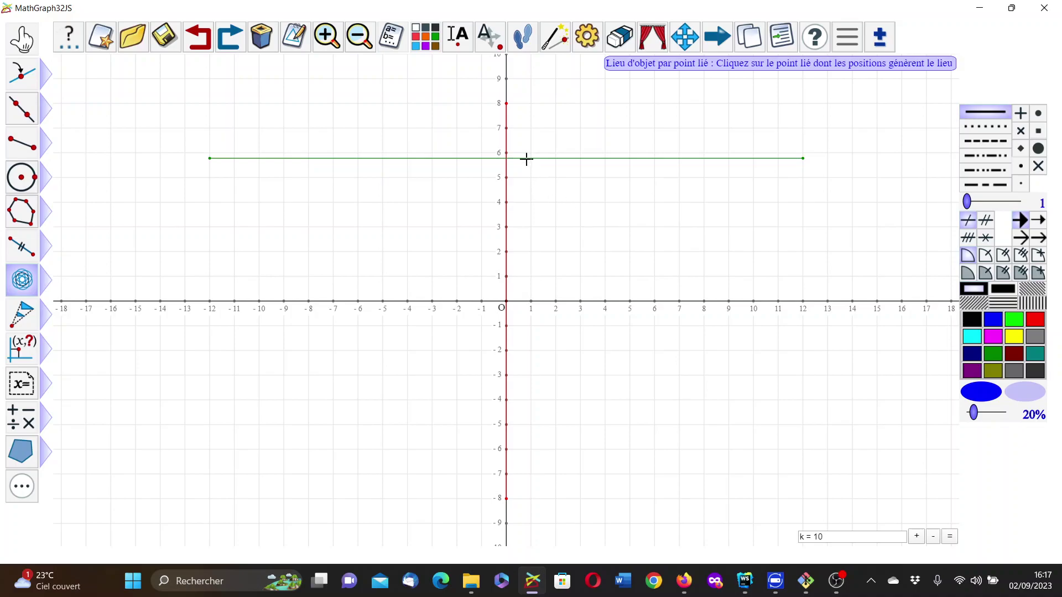
{"action": "left_click", "coordinate": [505, 157]}
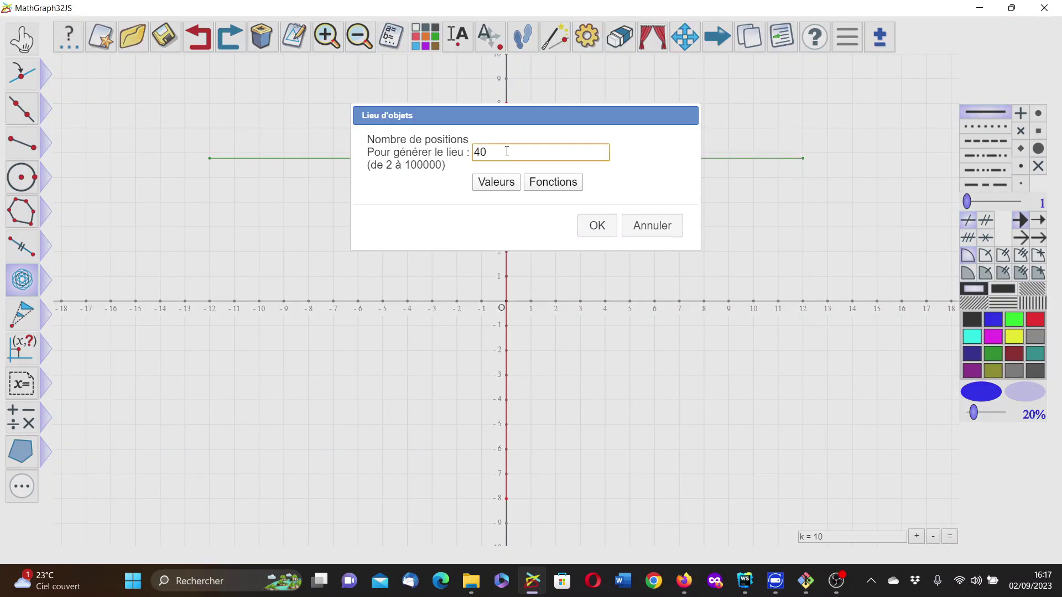
{"action": "key", "text": "BackSpace"}
{"action": "key", "text": "BackSpace"}
{"action": "type", "text": "k*30"}
{"action": "left_click", "coordinate": [597, 227]}
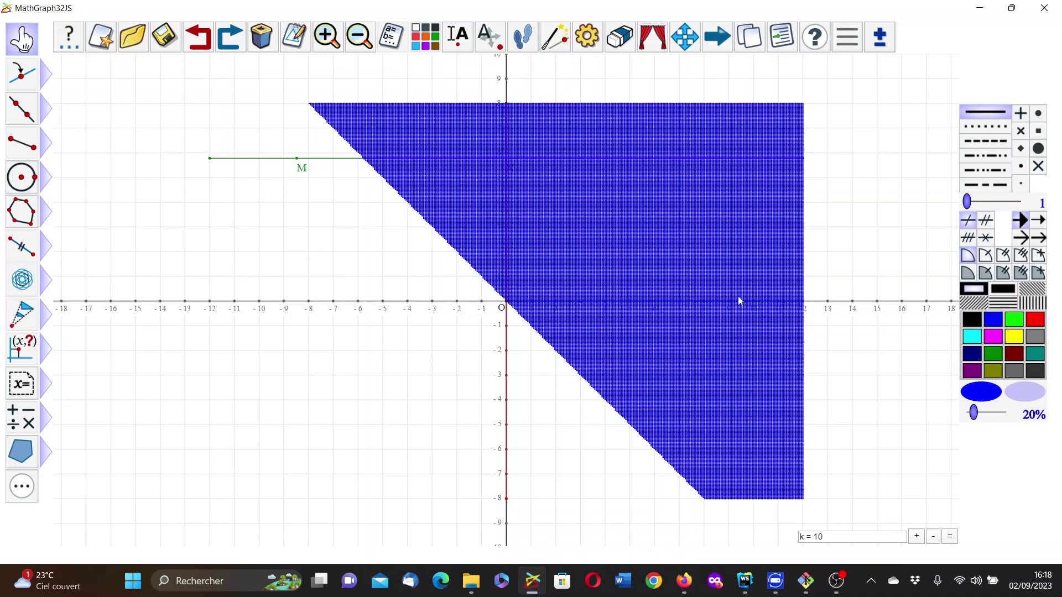
Step: Start a formula editor at the far left of the figure, above the x-axis, linked to function f, with 18 columns and background erasing
{"action": "left_click", "coordinate": [48, 387]}
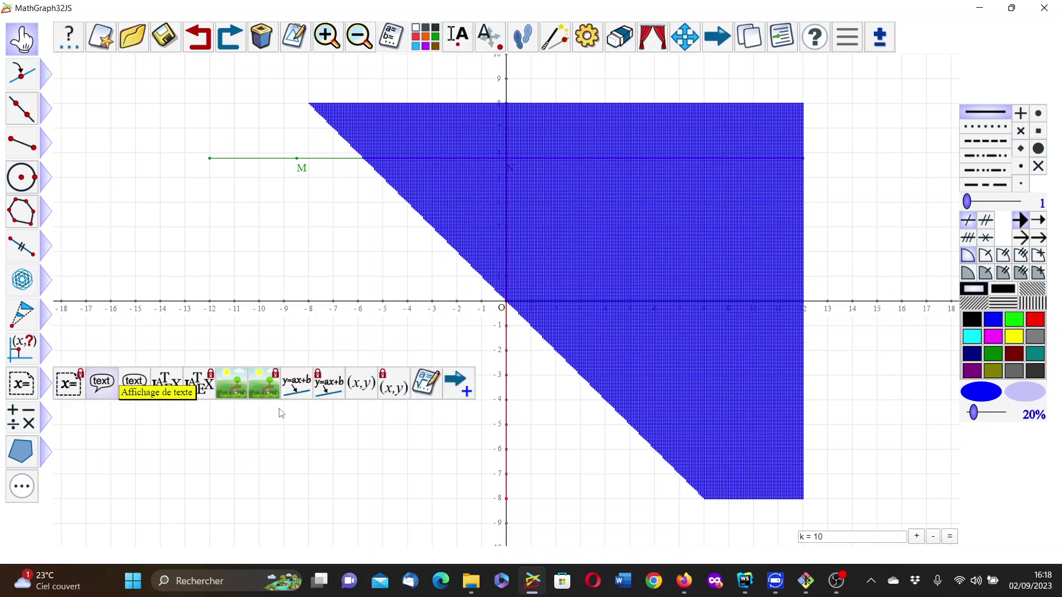
{"action": "left_click", "coordinate": [429, 385]}
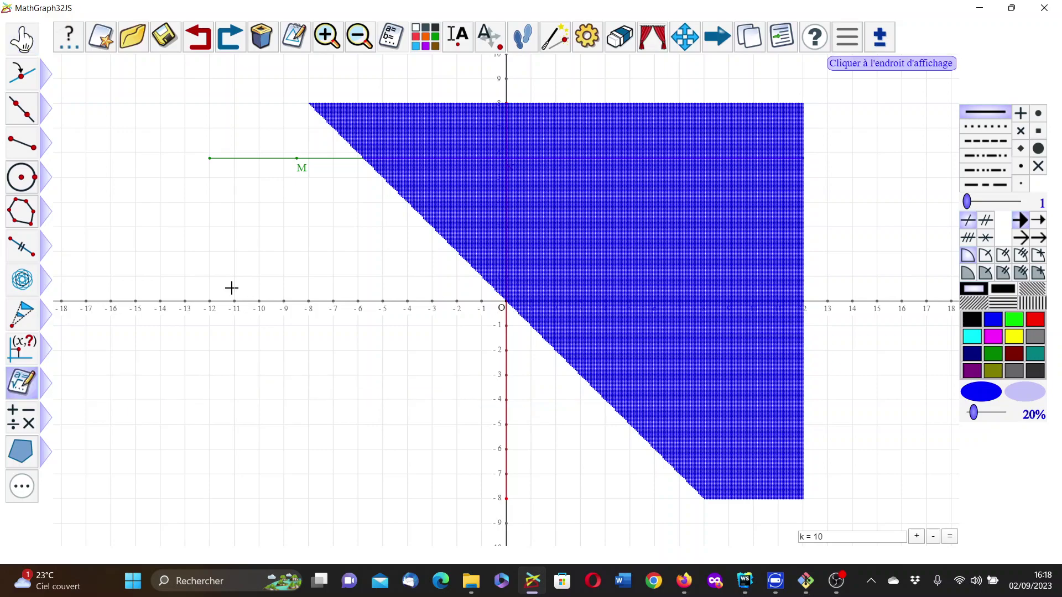
{"action": "left_click", "coordinate": [73, 214]}
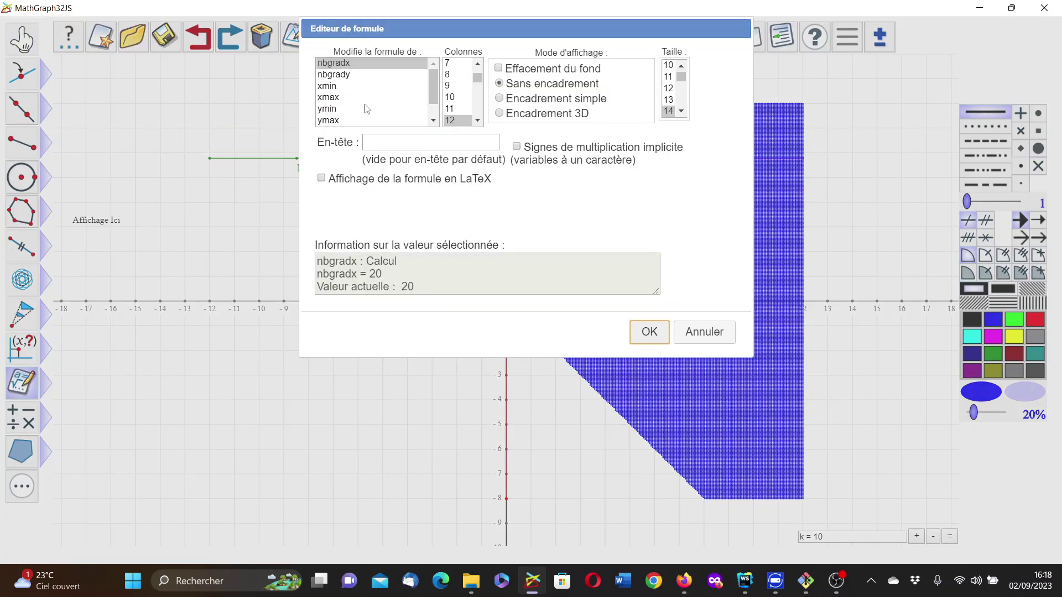
{"action": "scroll", "coordinate": [381, 115], "scroll_direction": "down", "scroll_amount": 3}
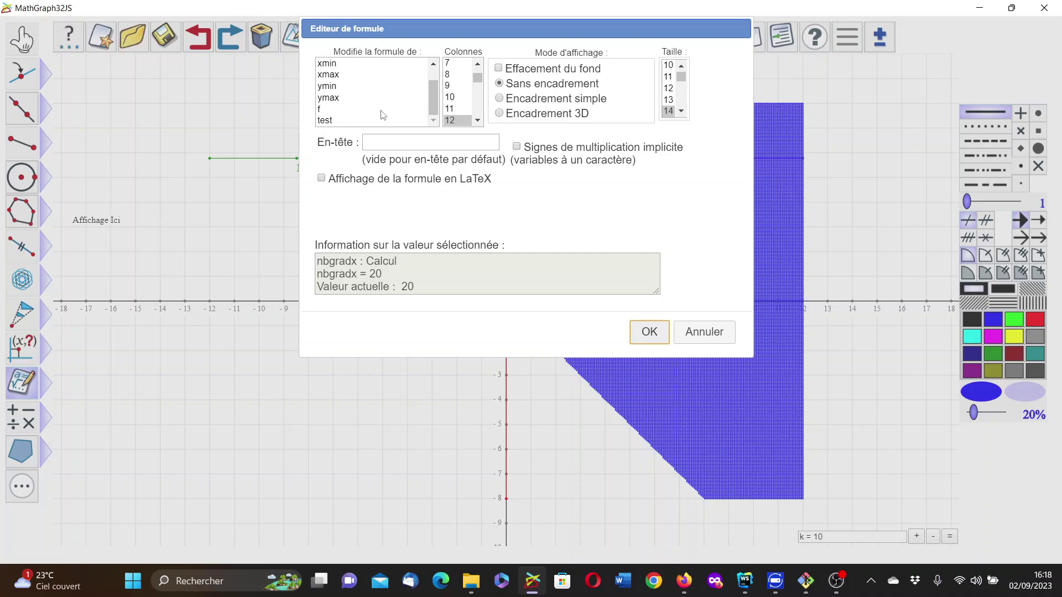
{"action": "left_click", "coordinate": [324, 109]}
{"action": "scroll", "coordinate": [463, 90], "scroll_direction": "down", "scroll_amount": 2}
{"action": "left_click", "coordinate": [456, 120]}
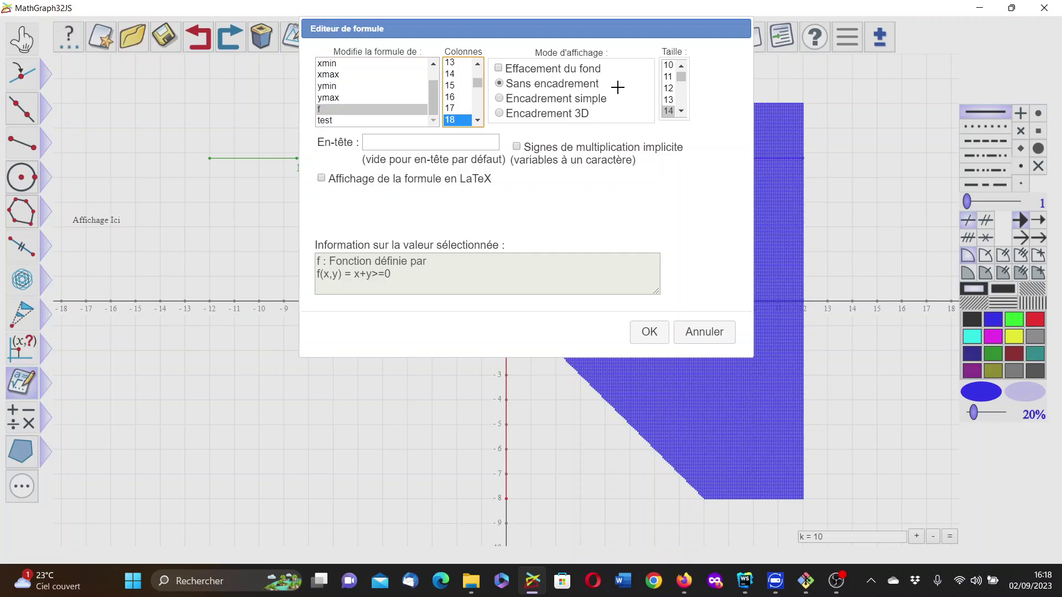
{"action": "left_click", "coordinate": [499, 69]}
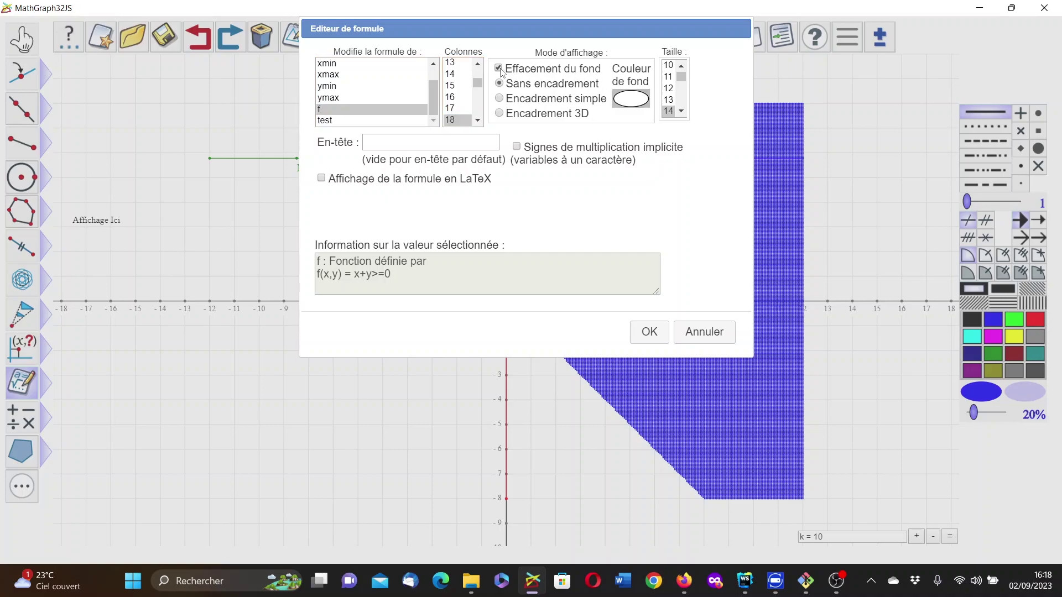
Step: Give the formula editor the LaTeX header $f(x,y)=$ and create it
{"action": "left_click", "coordinate": [397, 147]}
{"action": "type", "text": "f"}
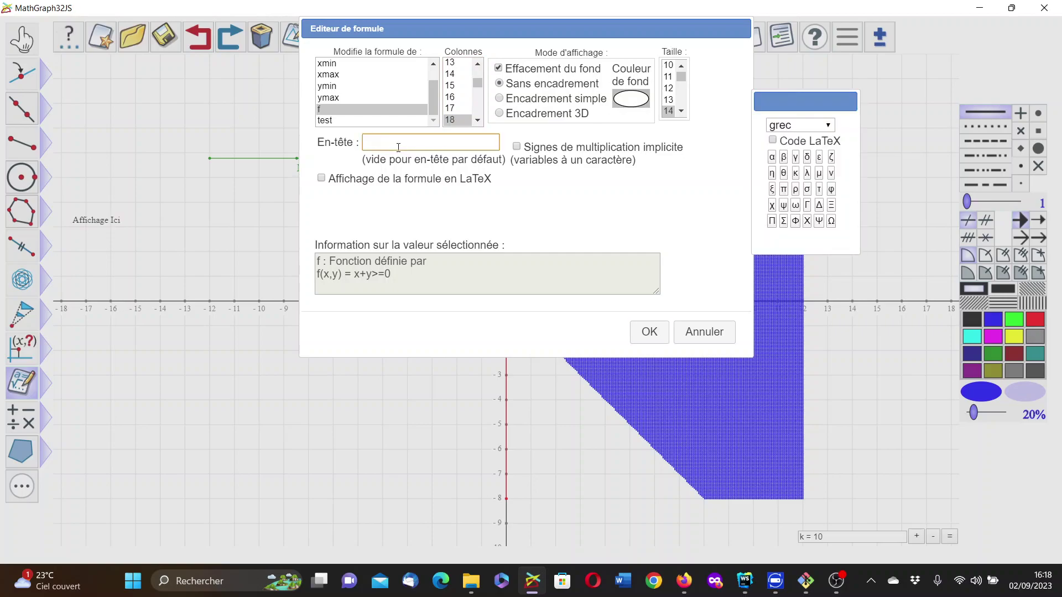
{"action": "type", "text": "(x,y)="}
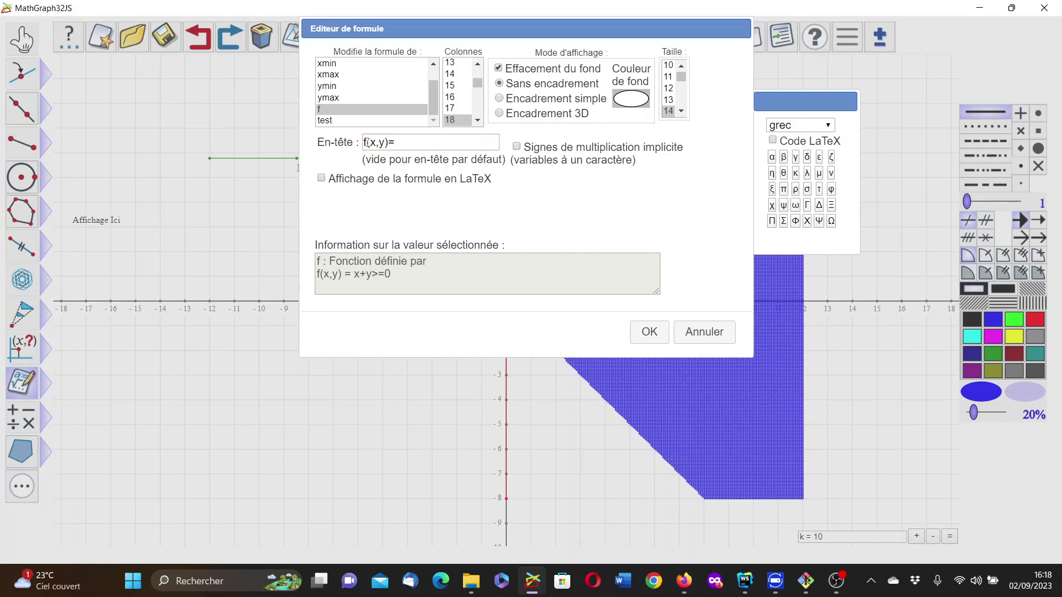
{"action": "key", "text": "Home"}
{"action": "type", "text": "$"}
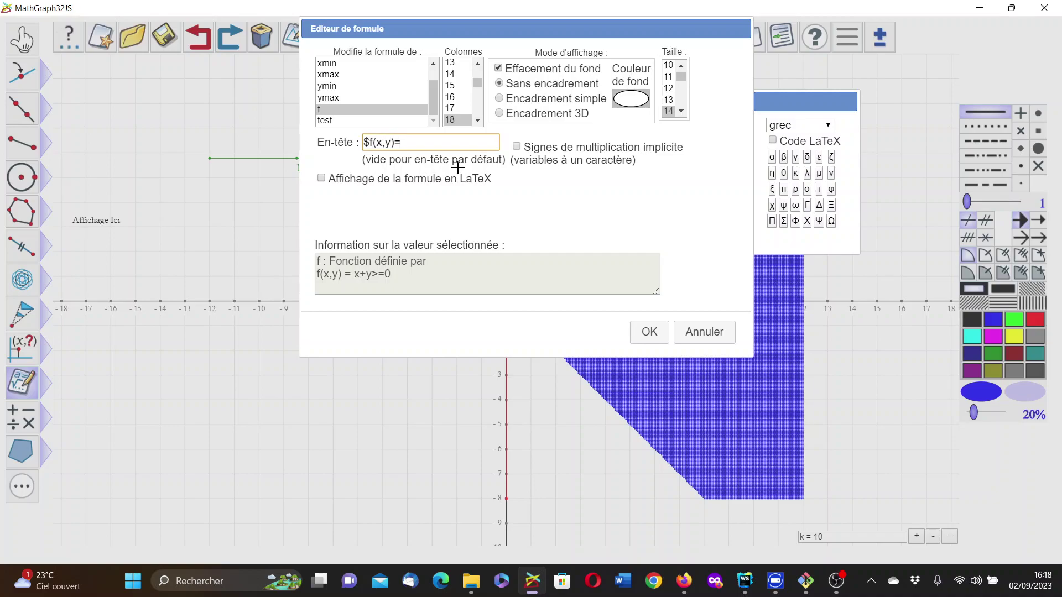
{"action": "key", "text": "End"}
{"action": "type", "text": "$"}
{"action": "left_click", "coordinate": [649, 332]}
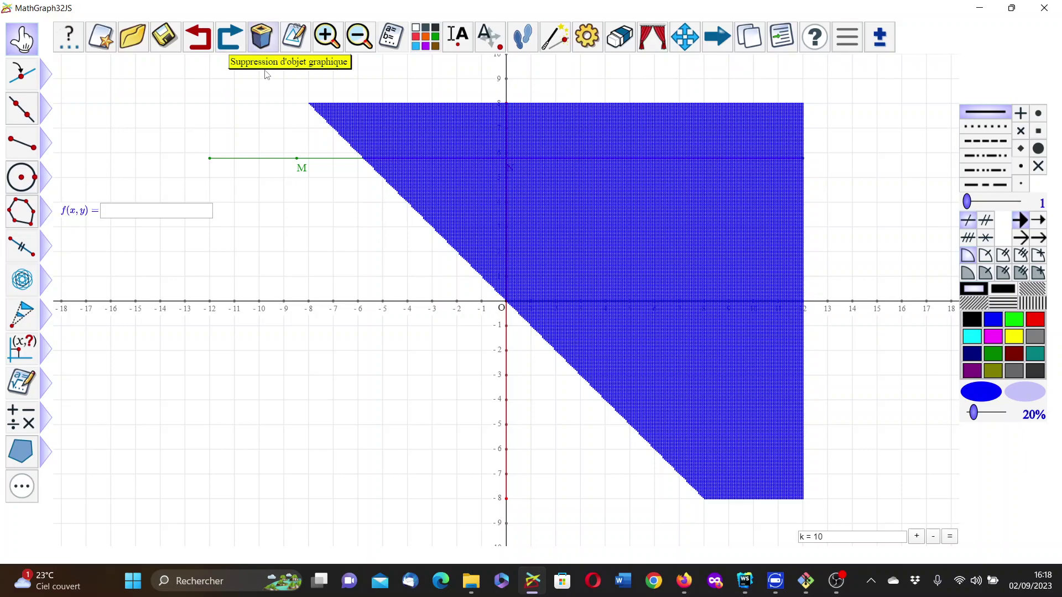
Step: Modify the f(x,y) formula editor to display the formula in LaTeX and accept implicit multiplication signs
{"action": "left_click", "coordinate": [295, 38]}
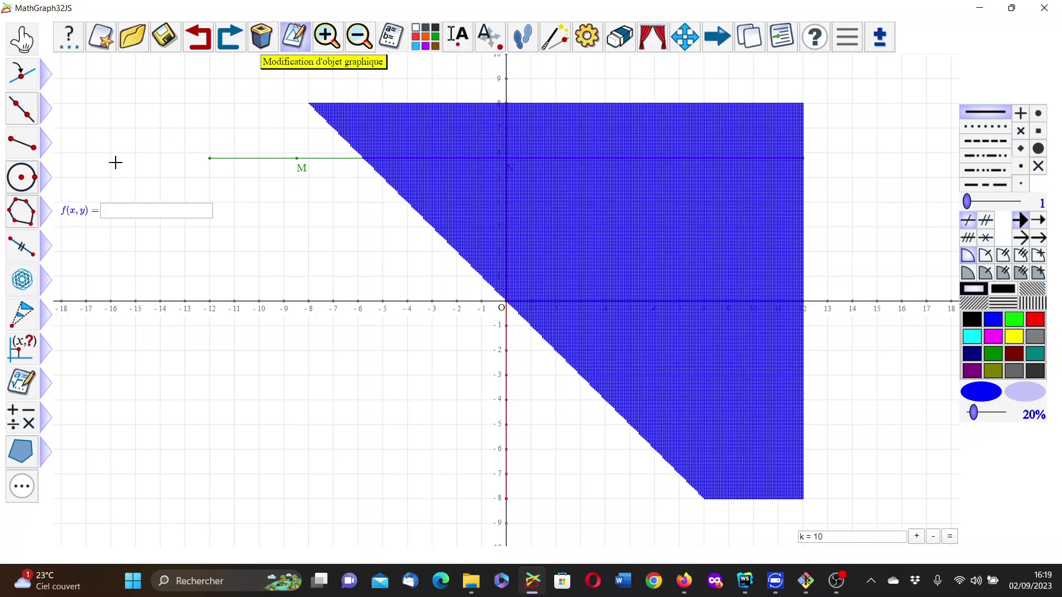
{"action": "left_click", "coordinate": [83, 210]}
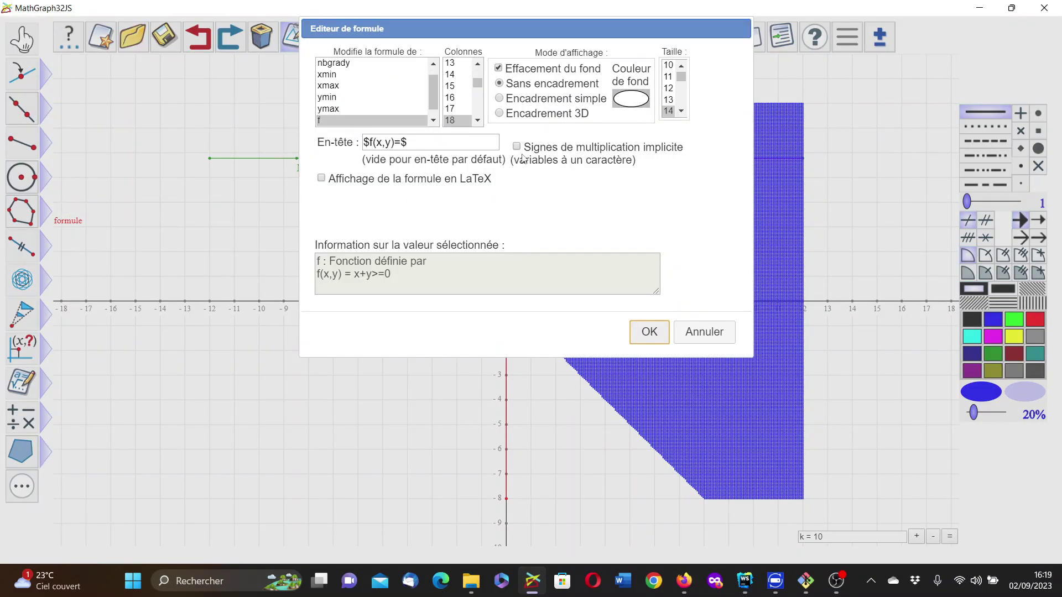
{"action": "left_click", "coordinate": [324, 179]}
{"action": "left_click", "coordinate": [516, 147]}
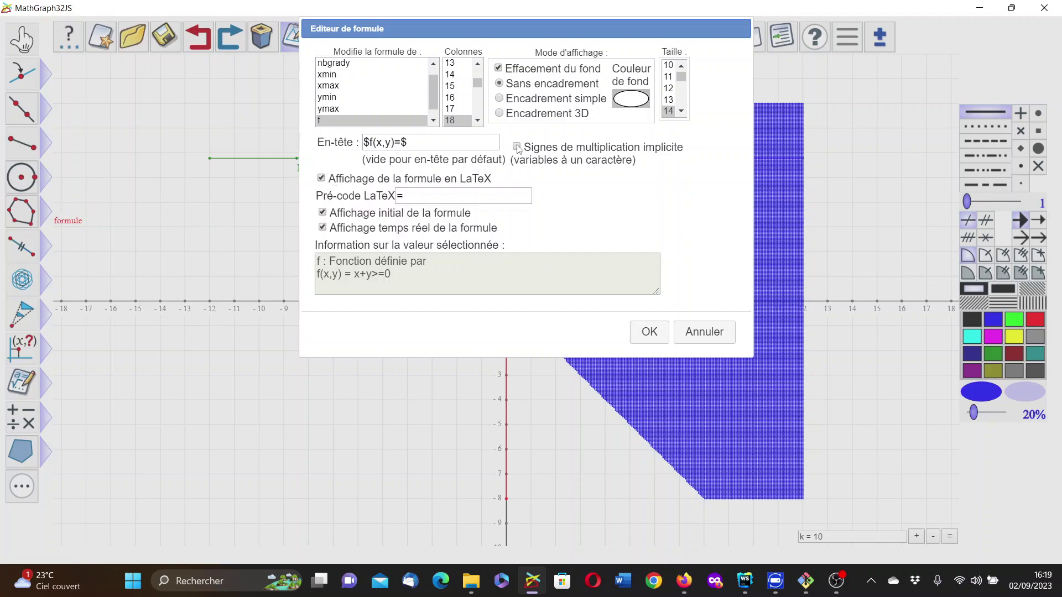
{"action": "left_click", "coordinate": [650, 338]}
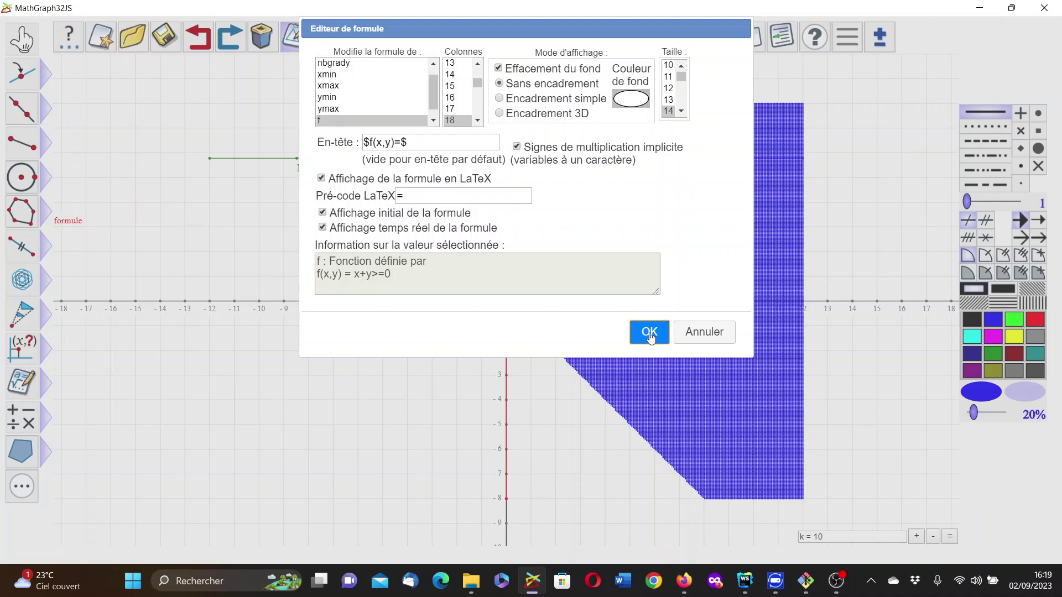
{"action": "left_click", "coordinate": [650, 337]}
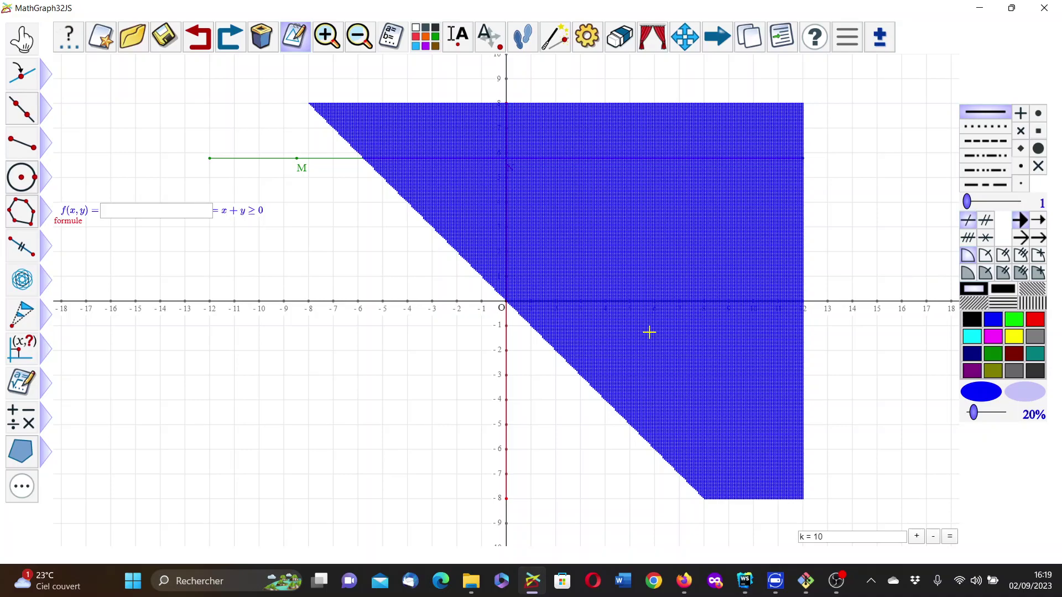
{"action": "left_click", "coordinate": [122, 209]}
{"action": "type", "text": "cos"}
{"action": "type", "text": "x"}
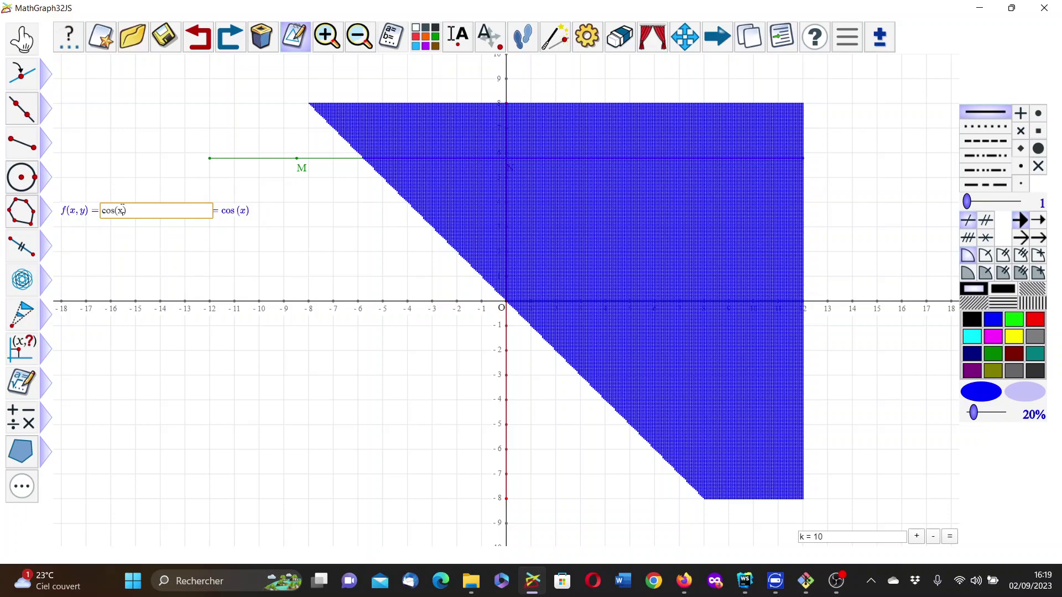
{"action": "key", "text": "BackSpace"}
{"action": "key", "text": "BackSpace"}
{"action": "key", "text": "BackSpace"}
{"action": "key", "text": "BackSpace"}
{"action": "key", "text": "BackSpace"}
Step: Enter abs(cos(x²)+sin(y²))>=1 as the formula of f in the figure's formula editor
{"action": "type", "text": "abs(cos(x²)+sin("}
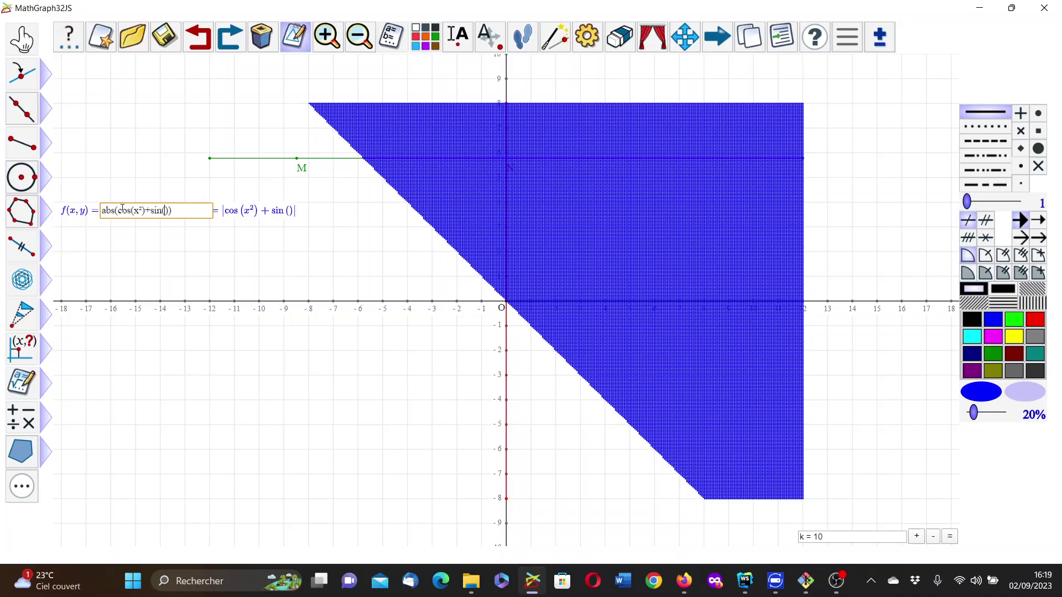
{"action": "type", "text": "y²"}
{"action": "type", "text": ">=1"}
{"action": "key", "text": "Return"}
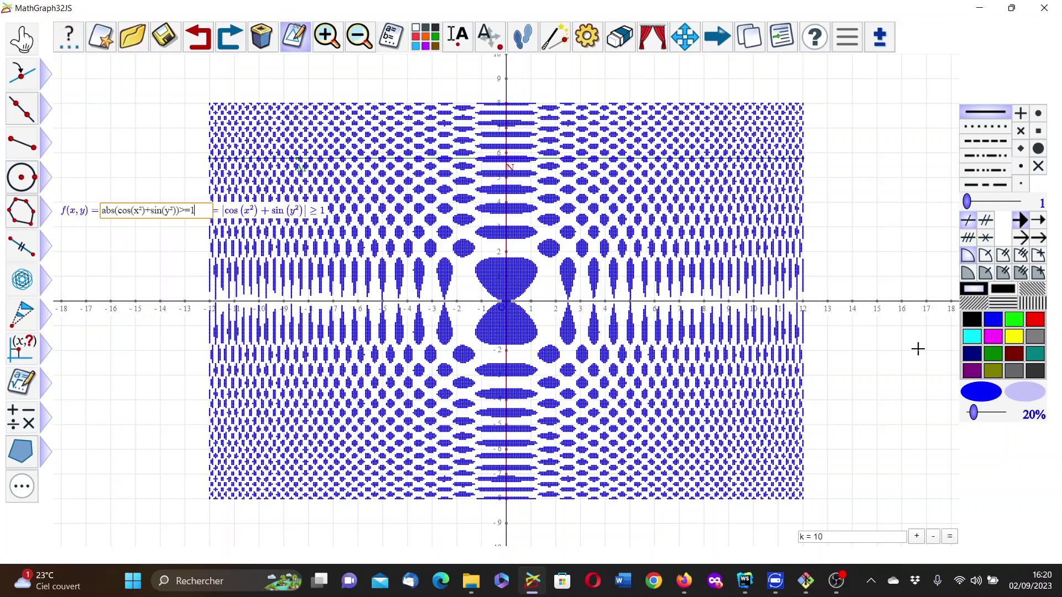
Step: Reduce k to 1 and hide point N and the horizontal green segment
{"action": "left_click", "coordinate": [935, 540]}
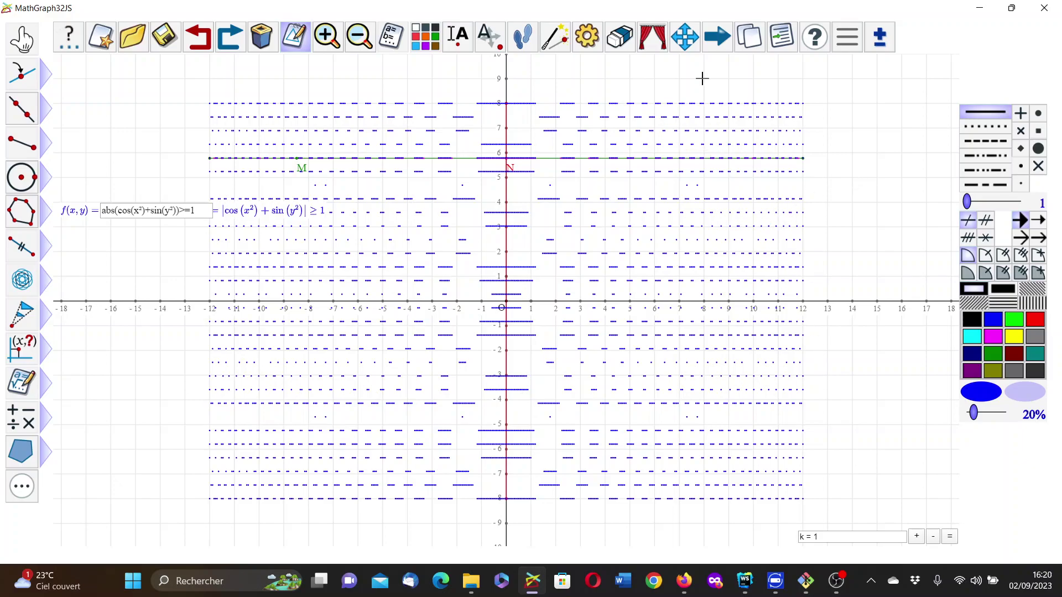
{"action": "left_click", "coordinate": [623, 29]}
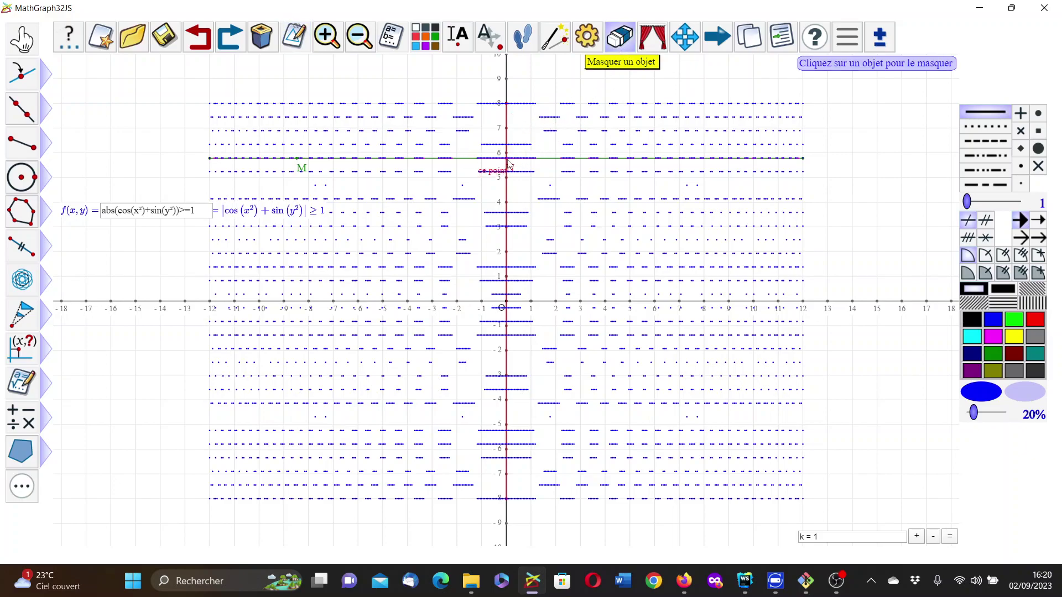
{"action": "left_click", "coordinate": [507, 159]}
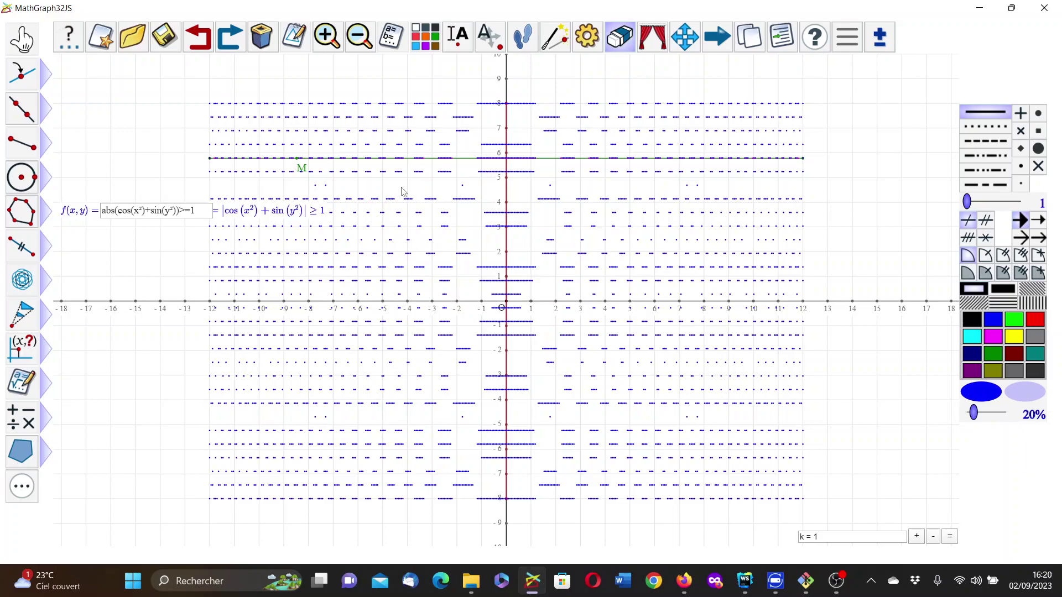
{"action": "left_click", "coordinate": [464, 159]}
Step: Hide the discrete point locus on M's line and the red vertical segment on the y-axis
{"action": "left_click", "coordinate": [568, 160]}
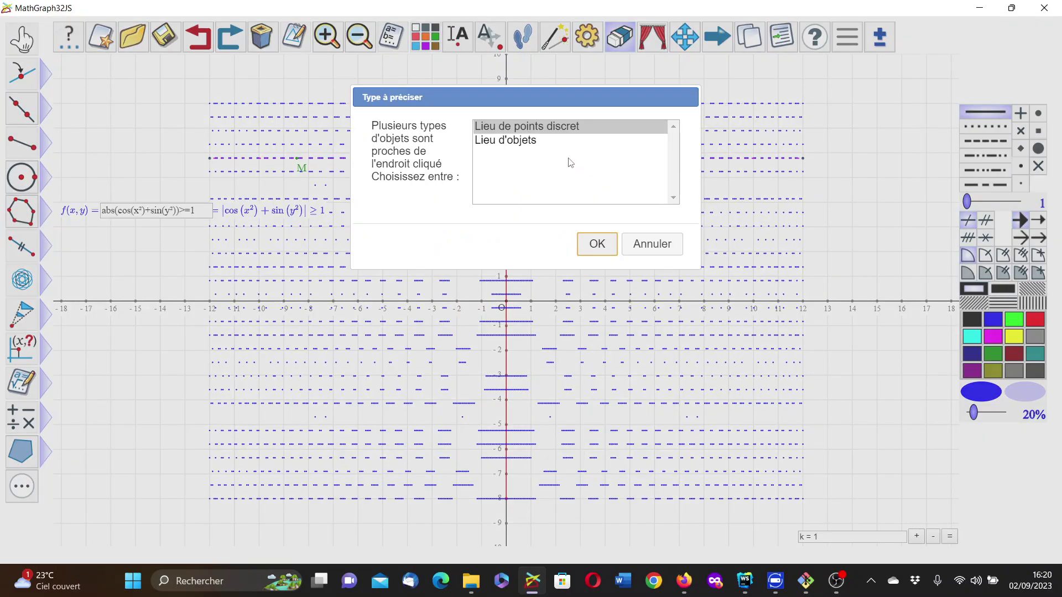
{"action": "left_click", "coordinate": [597, 248]}
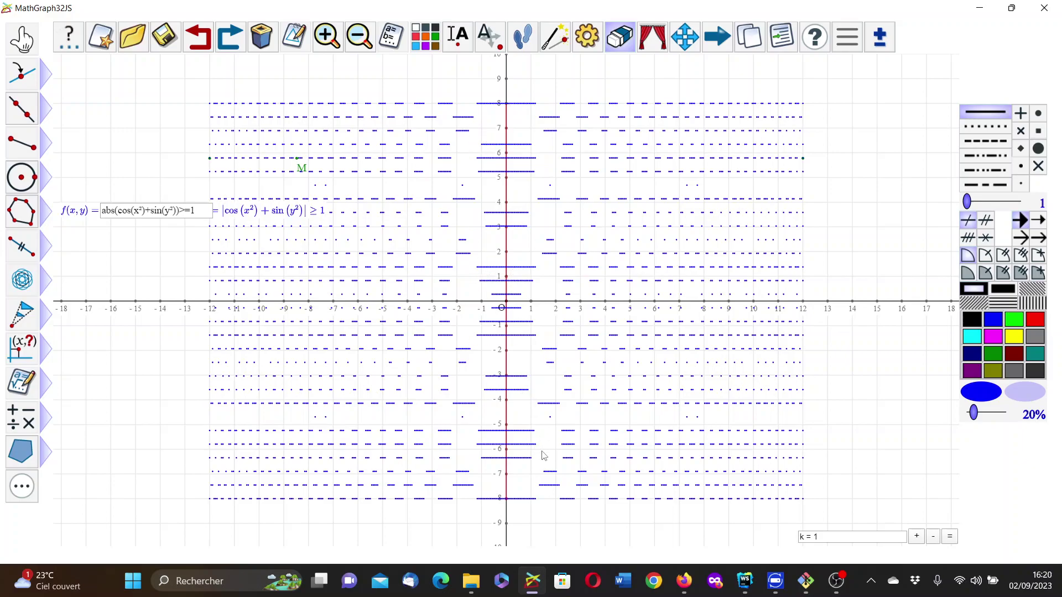
{"action": "left_click", "coordinate": [508, 490]}
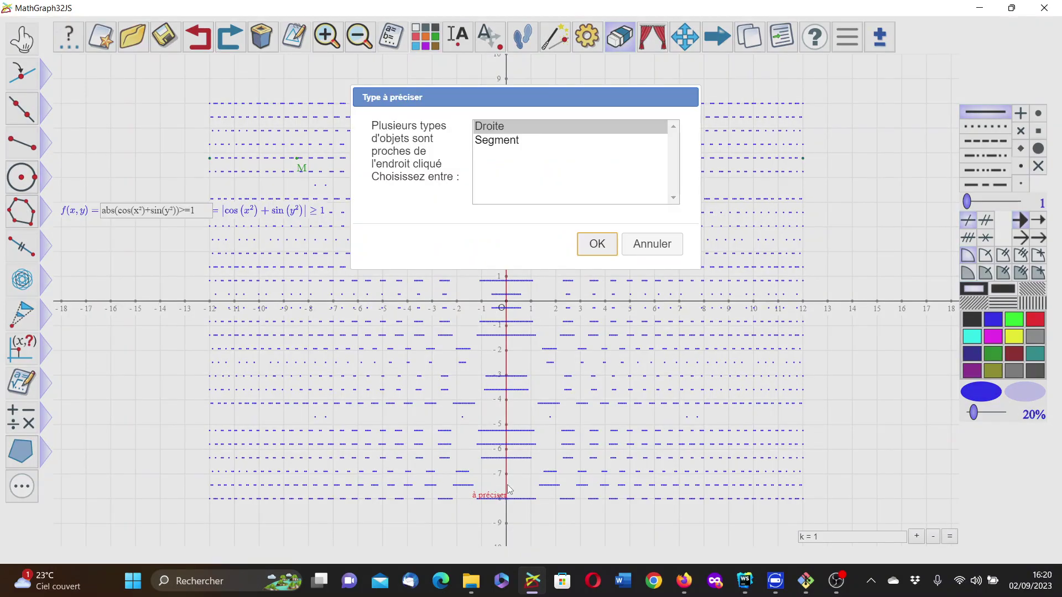
{"action": "left_click", "coordinate": [508, 143]}
{"action": "left_click", "coordinate": [597, 244]}
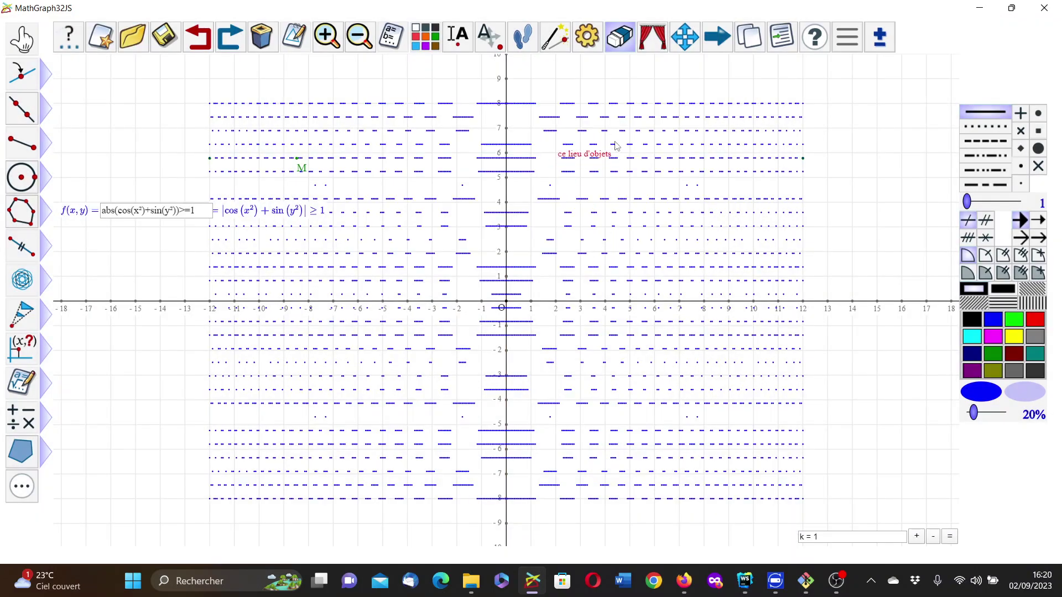